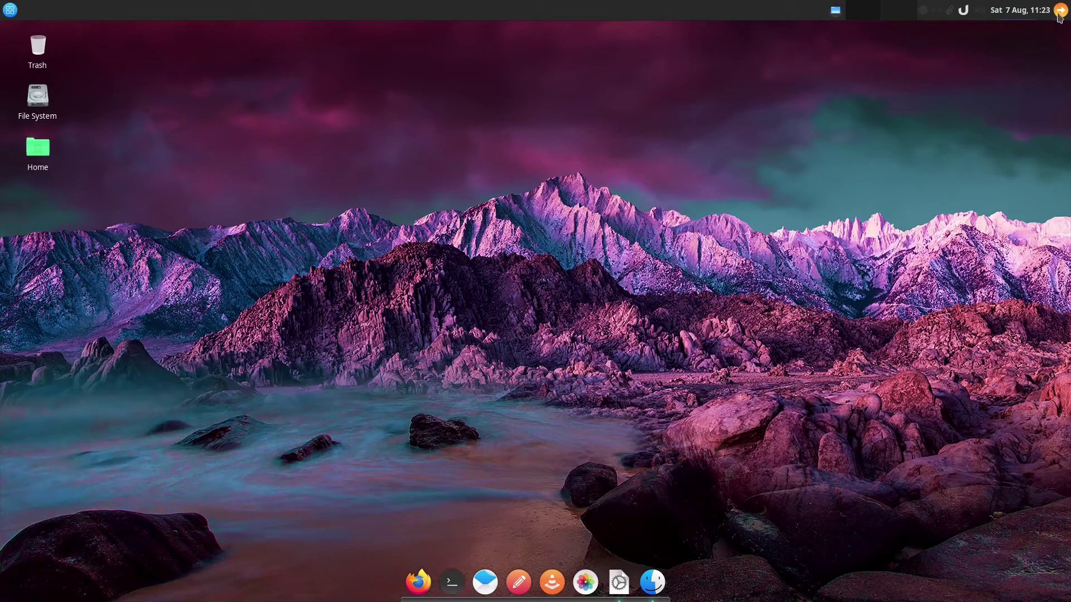
Show the logout dialog, then search 'setting' in Ulauncher and browse the Settings results
{"action": "left_click", "coordinate": [1059, 10]}
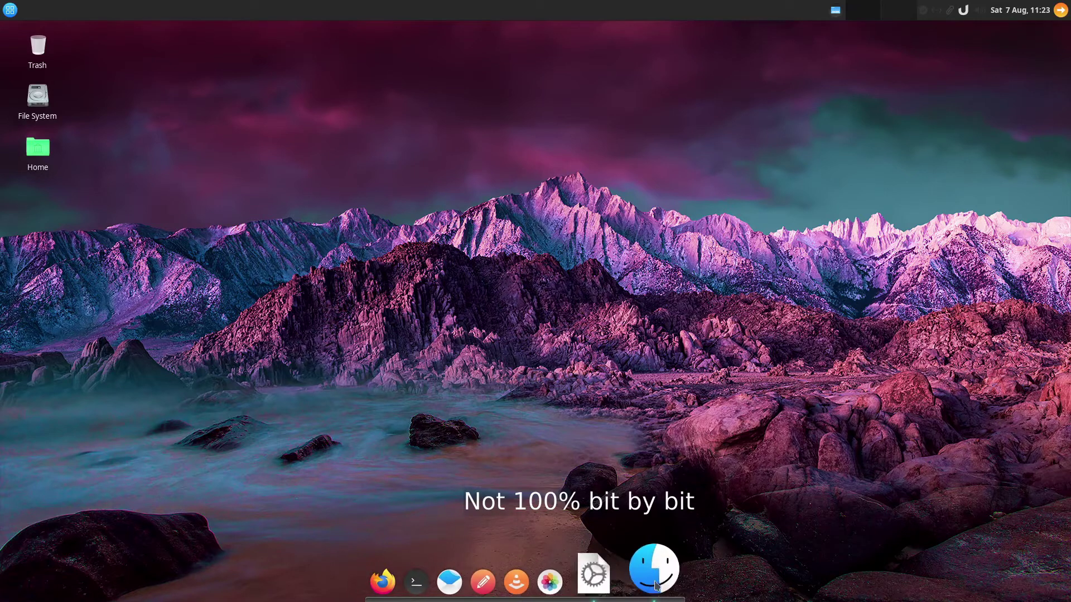
{"action": "key", "text": "ctrl+space"}
{"action": "type", "text": "setting"}
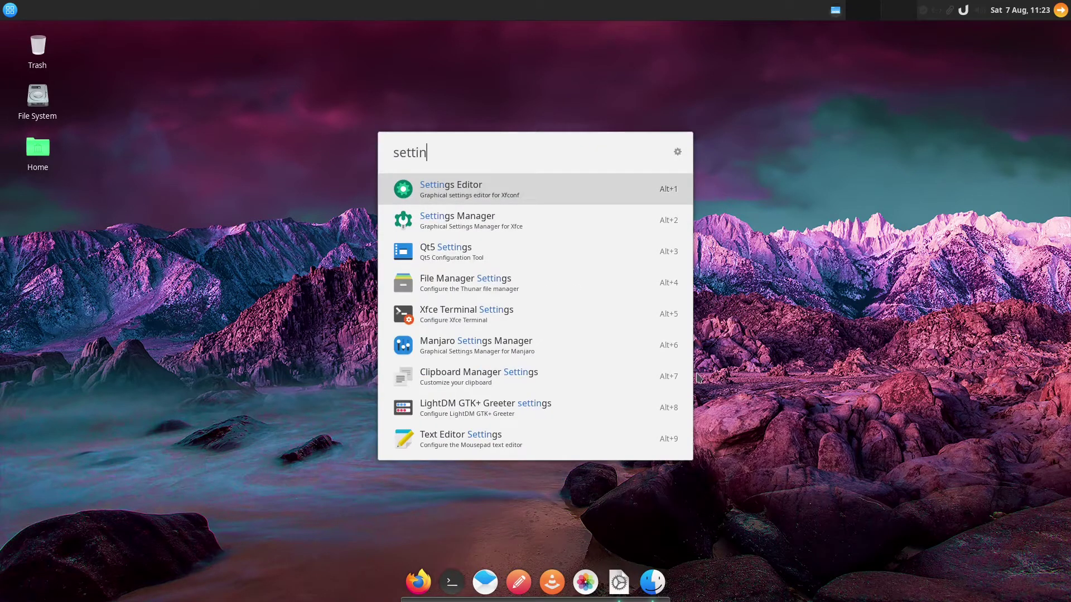
{"action": "key", "text": "Up"}
{"action": "key", "text": "Down"}
{"action": "key", "text": "Down"}
{"action": "key", "text": "Down"}
{"action": "key", "text": "BackSpace"}
{"action": "key", "text": "BackSpace"}
{"action": "key", "text": "BackSpace"}
{"action": "key", "text": "BackSpace"}
{"action": "key", "text": "BackSpace"}
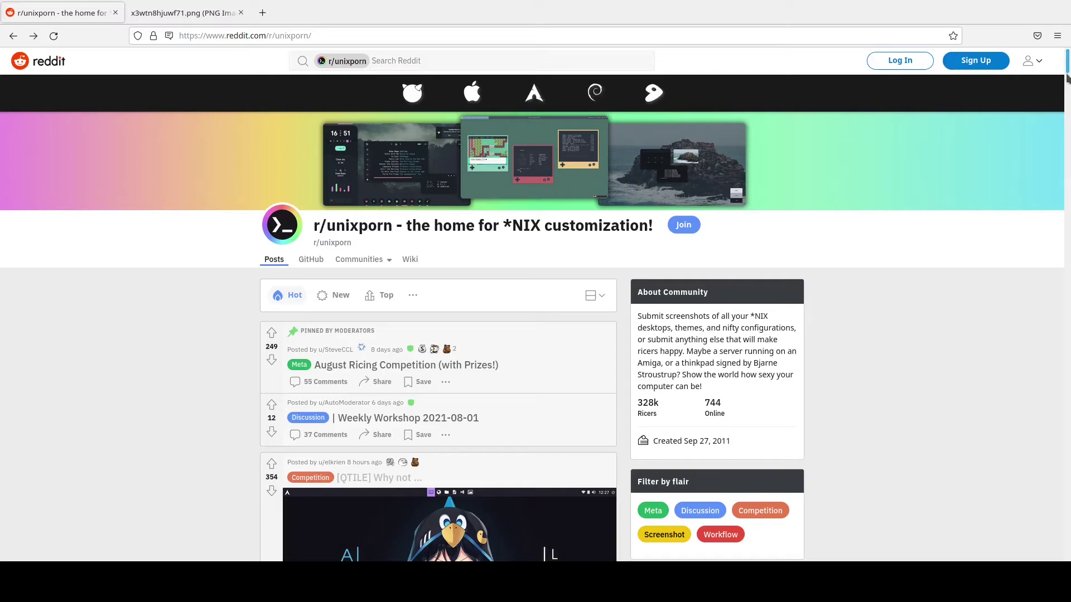
Scroll down the r/unixporn feed to browse the posted desktop screenshots
{"action": "scroll", "coordinate": [883, 329], "scroll_direction": "down", "scroll_amount": 12}
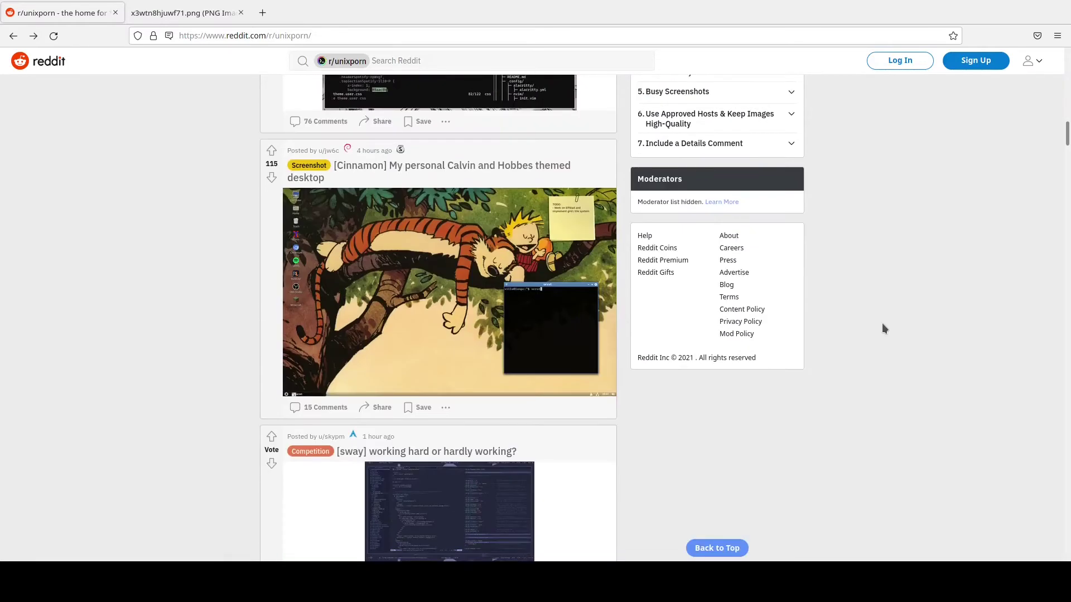
{"action": "scroll", "coordinate": [882, 328], "scroll_direction": "down", "scroll_amount": 10}
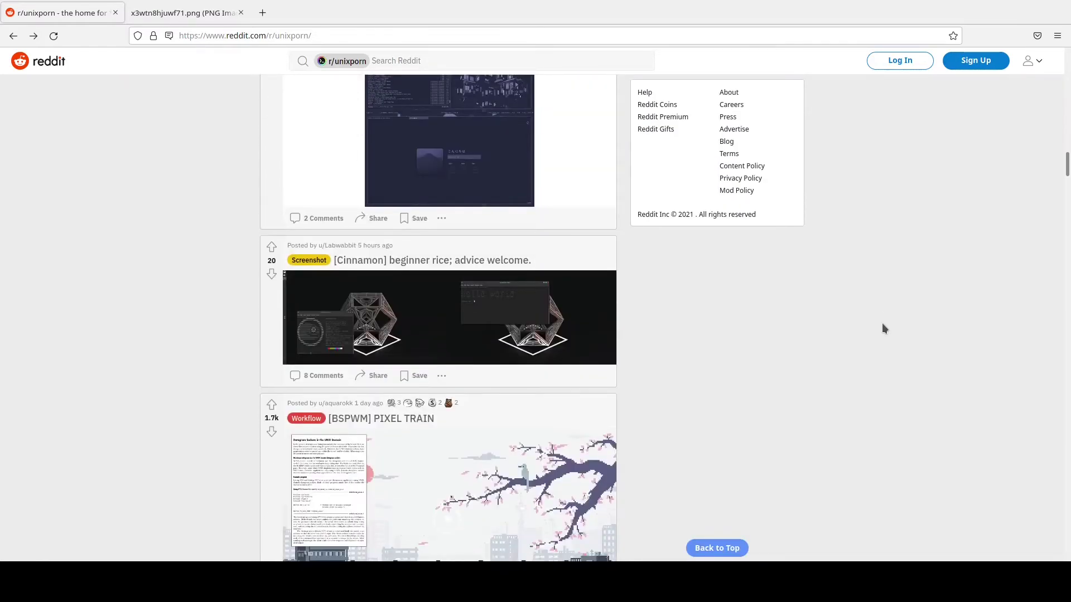
{"action": "scroll", "coordinate": [882, 330], "scroll_direction": "down", "scroll_amount": 10}
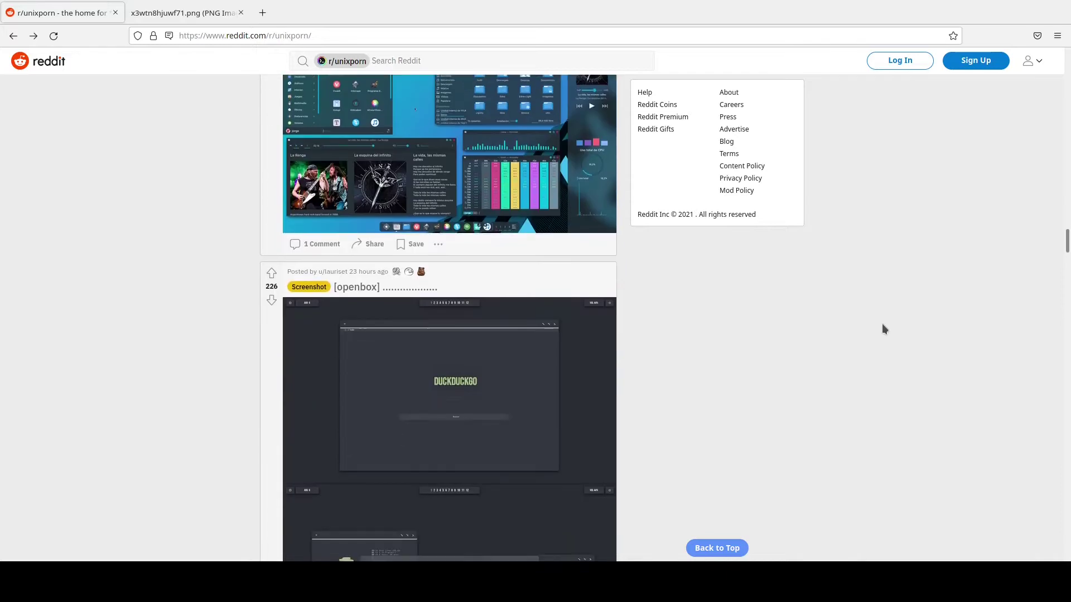
{"action": "scroll", "coordinate": [882, 329], "scroll_direction": "down", "scroll_amount": 6}
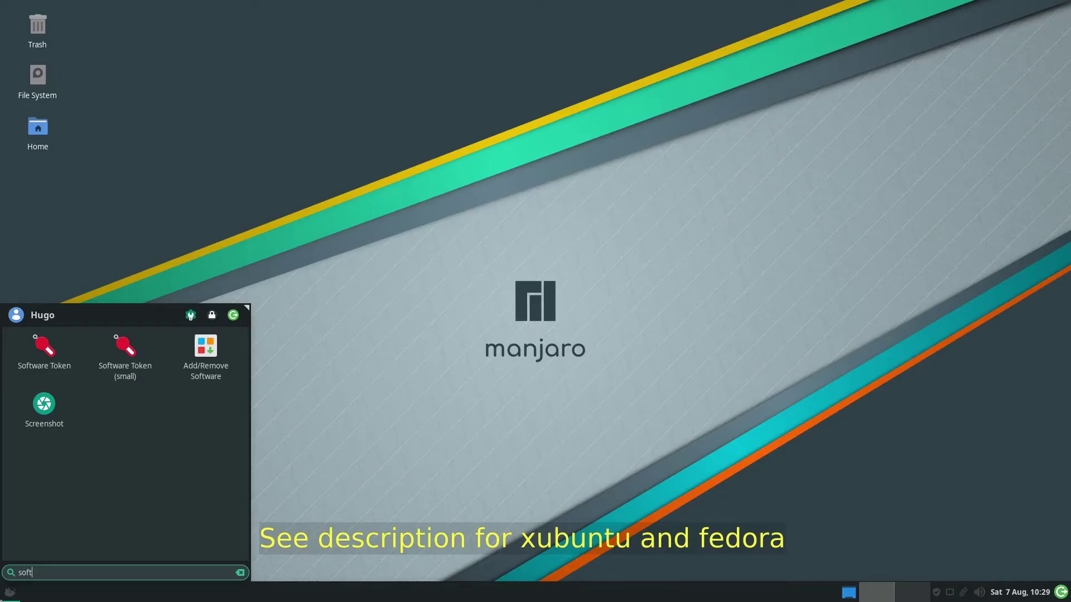
Install the ulauncher package via Add/Remove Software, authorising with the password
{"action": "left_click", "coordinate": [200, 362]}
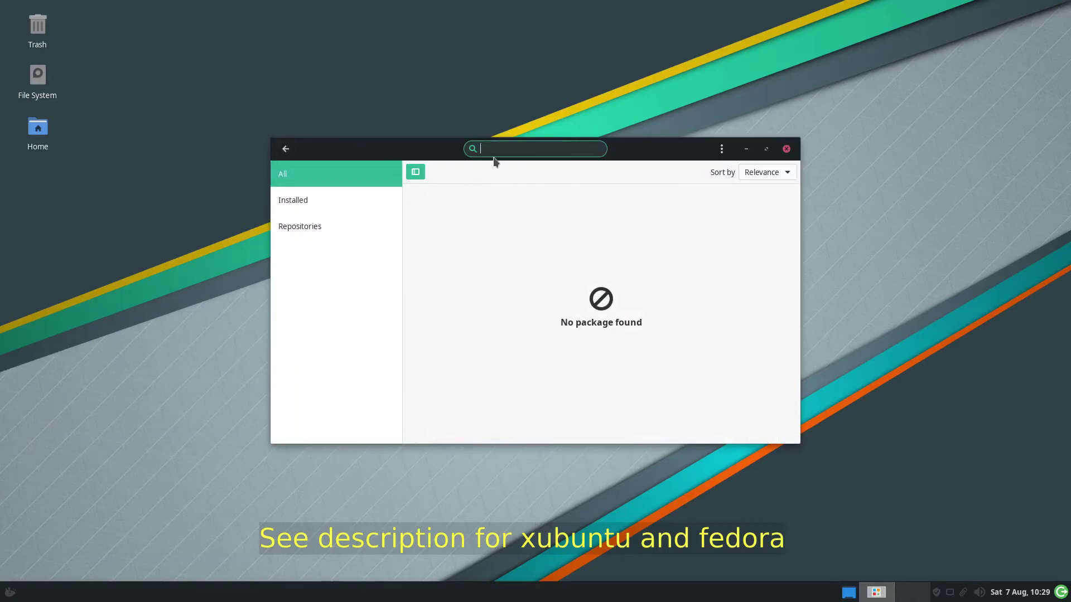
{"action": "type", "text": "ulauncher"}
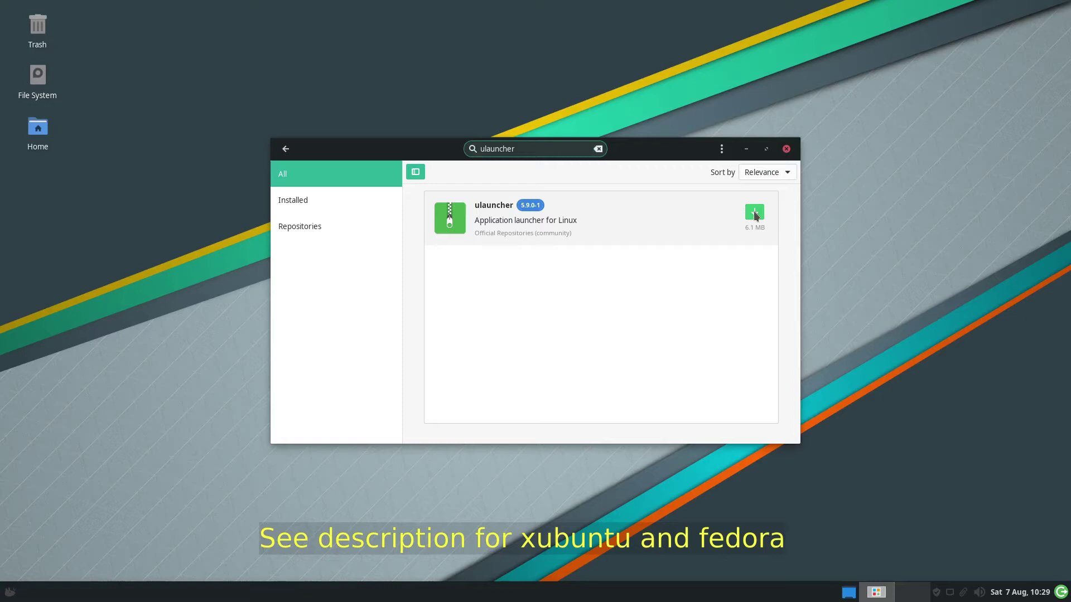
{"action": "left_click", "coordinate": [754, 212]}
{"action": "left_click", "coordinate": [752, 433]}
{"action": "key", "text": "Return"}
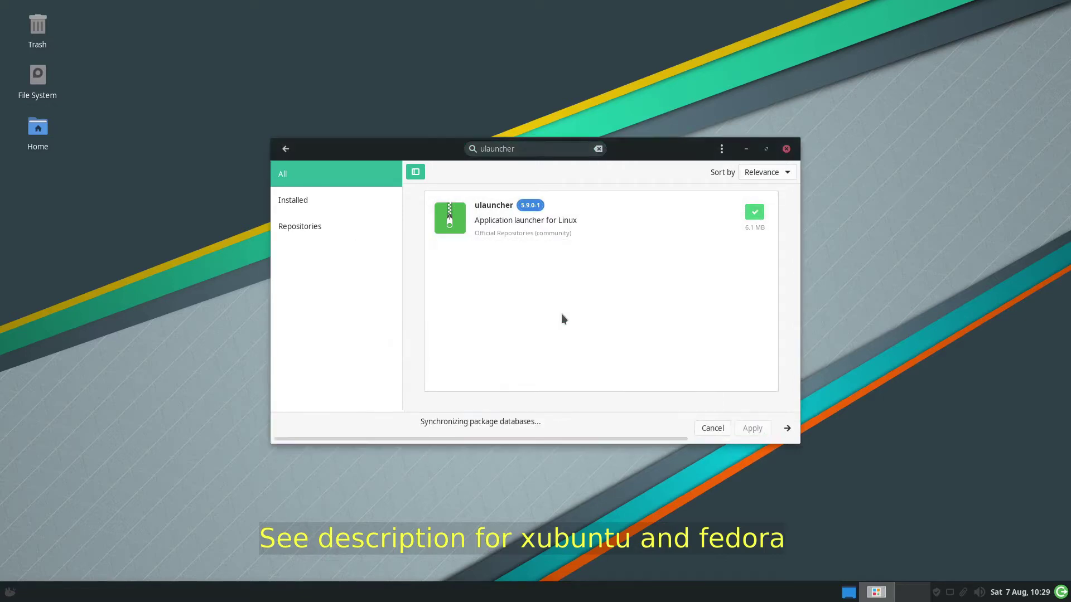
{"action": "left_click", "coordinate": [679, 124]}
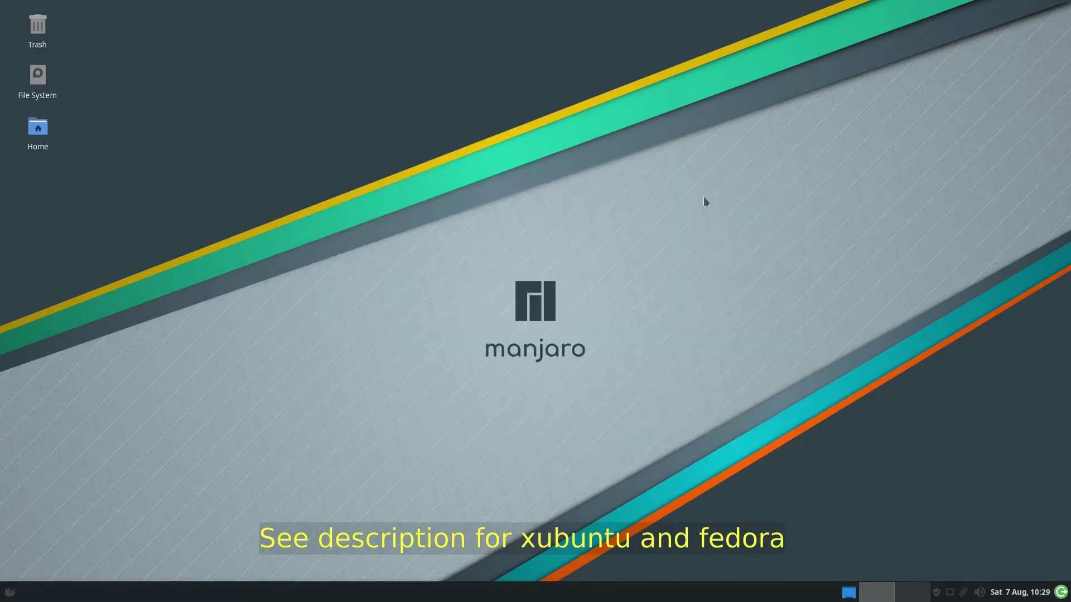
Launch Ulauncher from the application menu by searching 'ula'
{"action": "left_click", "coordinate": [10, 592]}
{"action": "type", "text": "ula"}
{"action": "key", "text": "Return"}
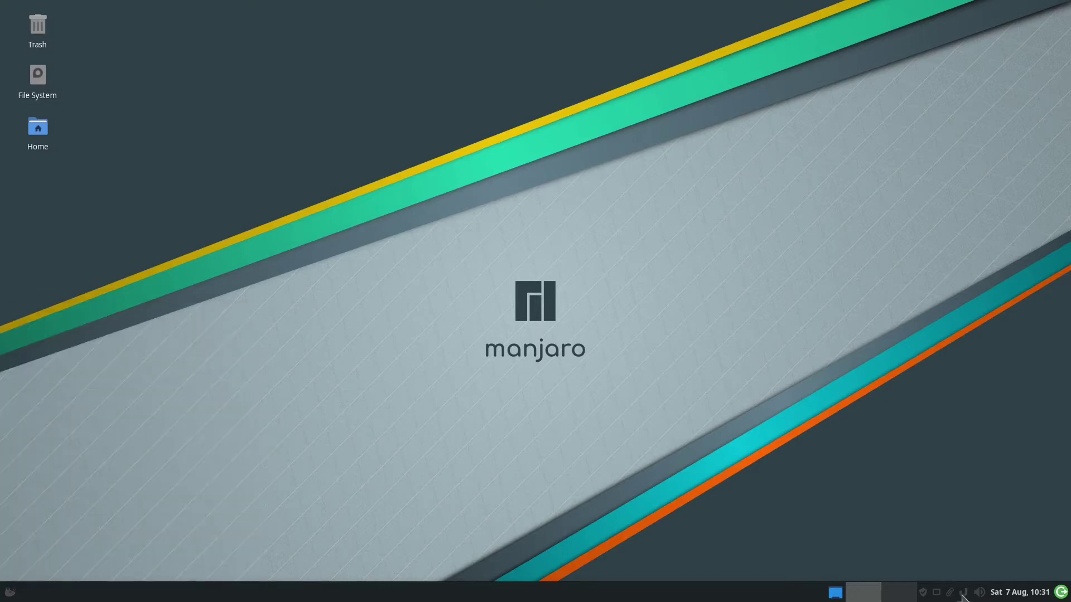
Open Ulauncher preferences from the tray, test the launcher with 'fire', then go to Extensions
{"action": "left_click", "coordinate": [963, 593]}
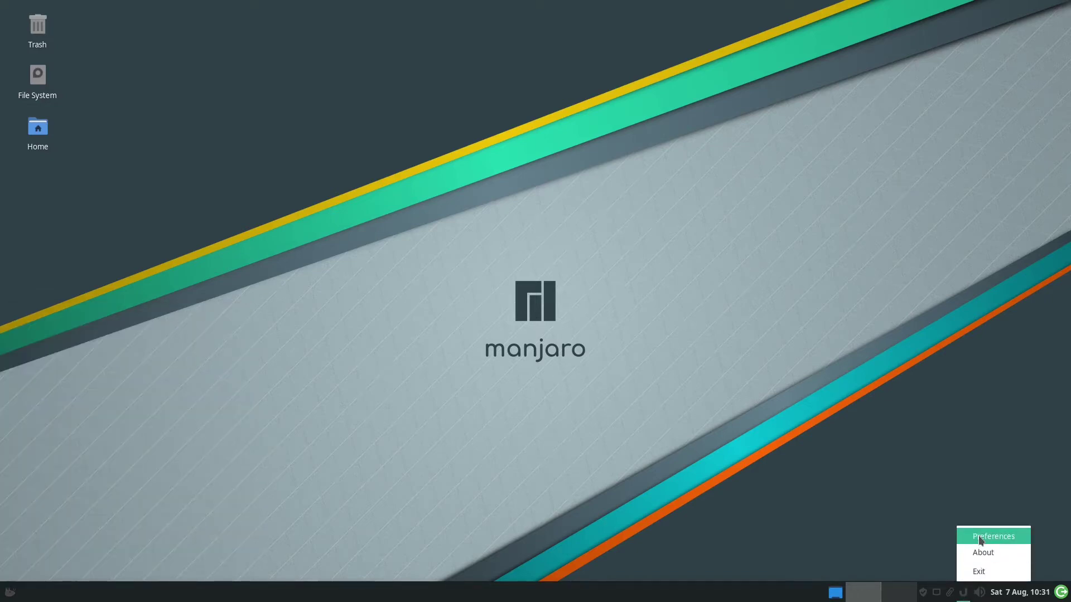
{"action": "left_click", "coordinate": [993, 537]}
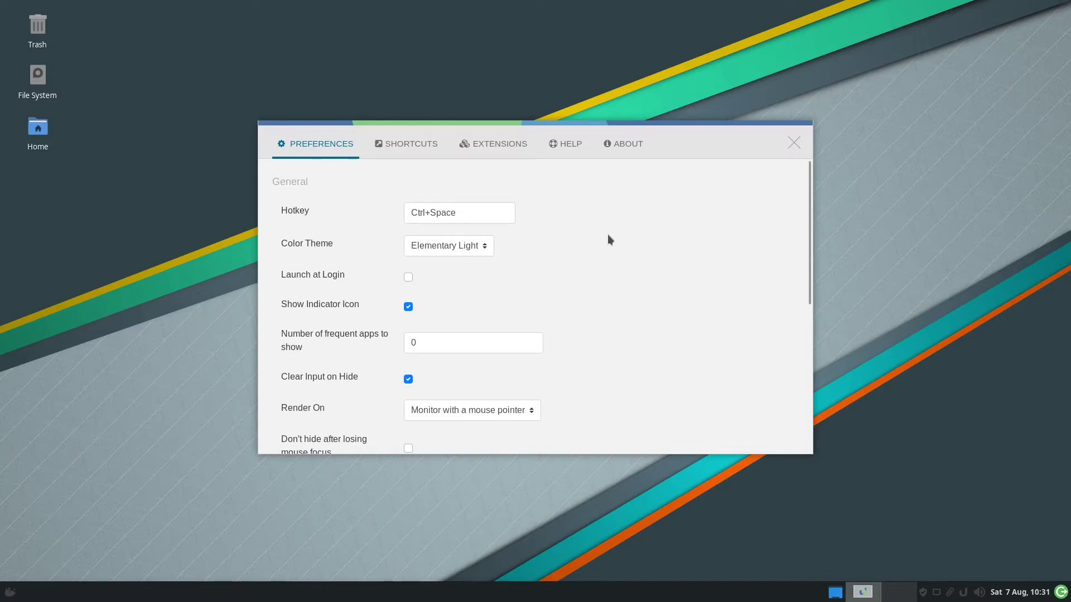
{"action": "key", "text": "ctrl+space"}
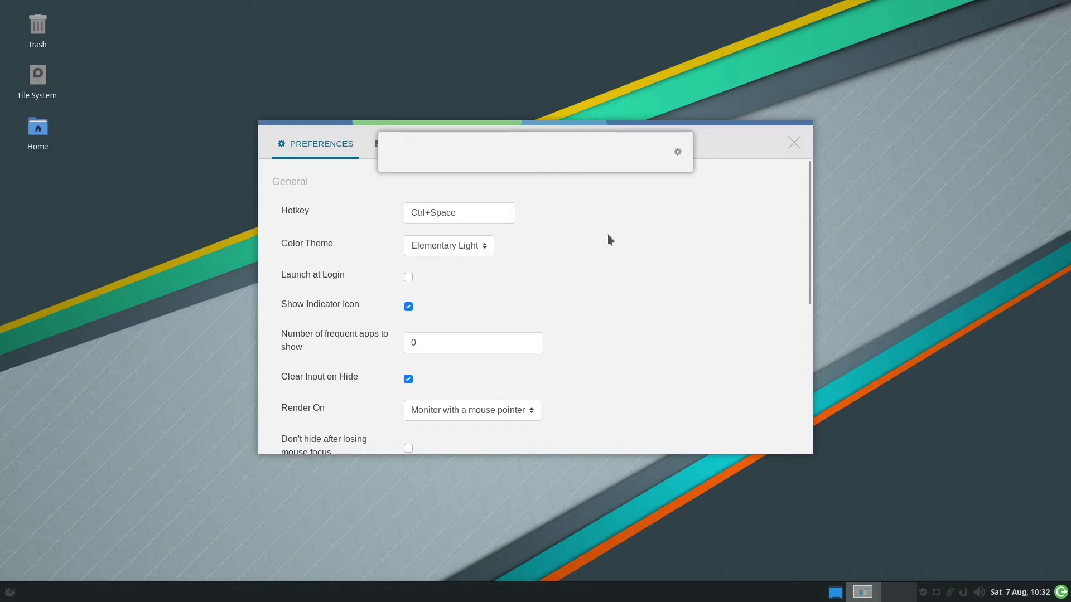
{"action": "type", "text": "fire"}
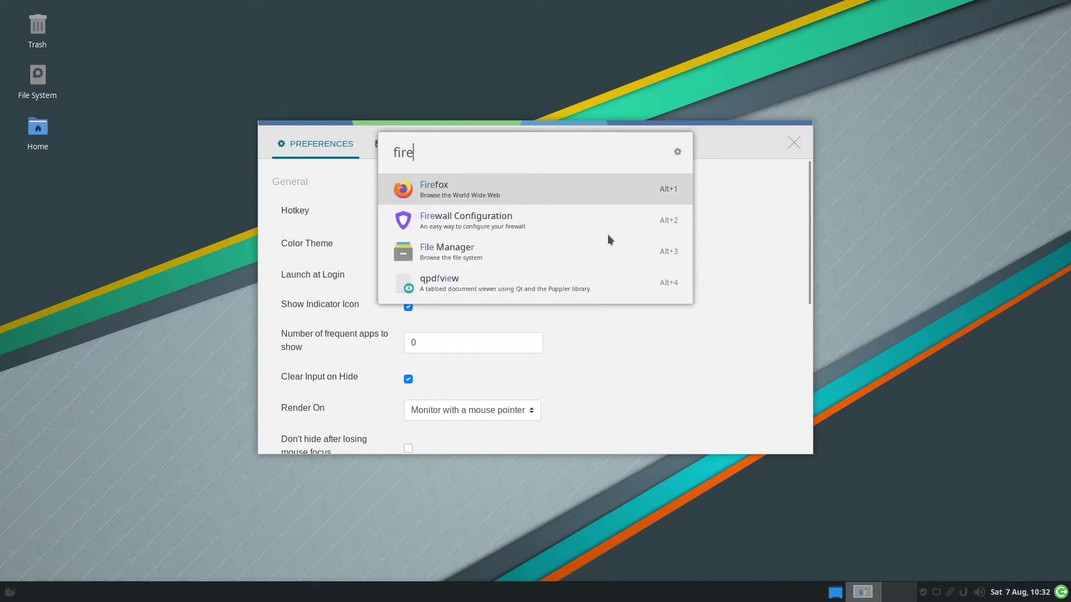
{"action": "key", "text": "Escape"}
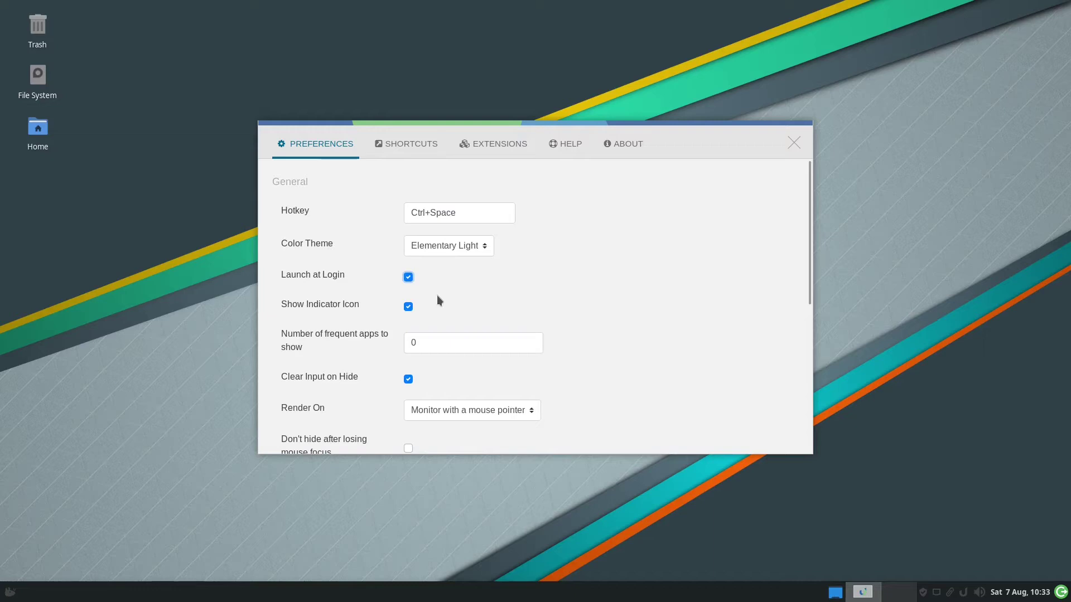
{"action": "left_click", "coordinate": [493, 144]}
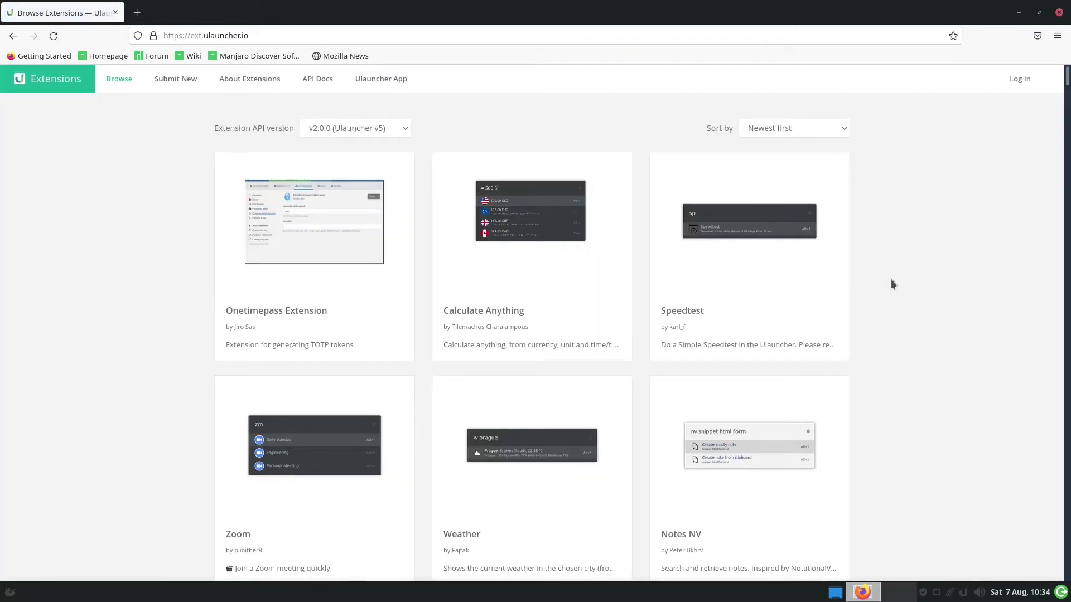
Find the English dictionary extension and copy its GitHub repository link
{"action": "scroll", "coordinate": [934, 278], "scroll_direction": "down", "scroll_amount": 1}
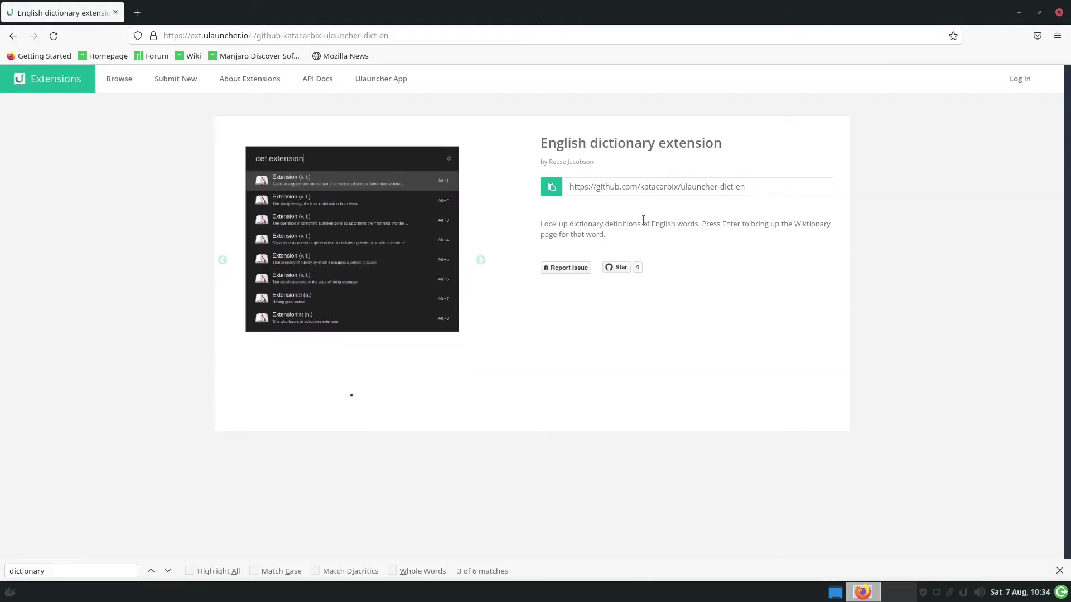
{"action": "left_click", "coordinate": [552, 190]}
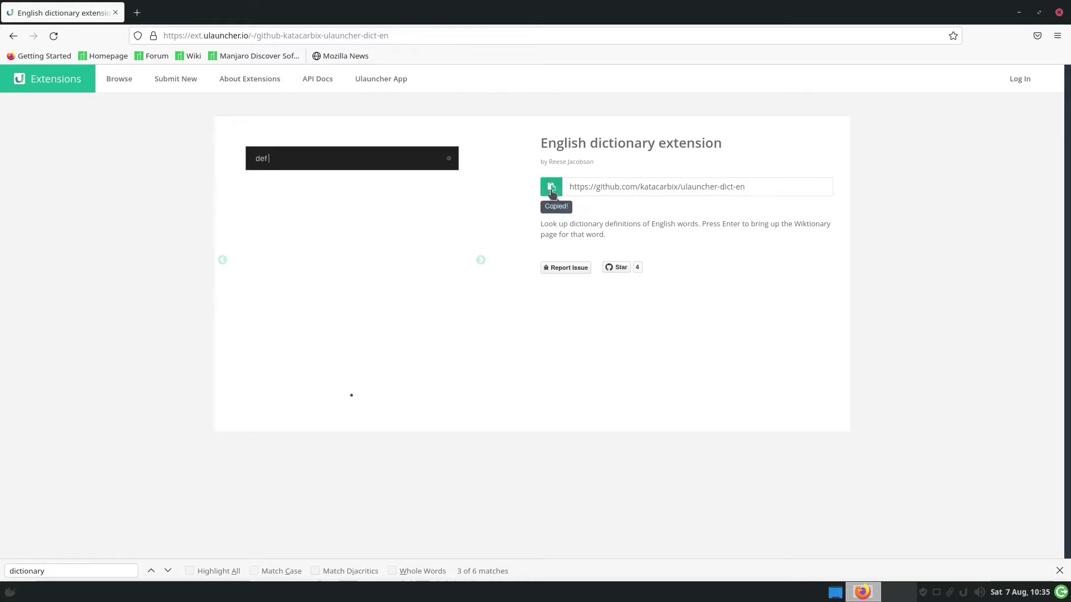
Add the English dictionary extension in Ulauncher preferences by pasting its GitHub URL
{"action": "left_click", "coordinate": [1019, 13]}
{"action": "left_click", "coordinate": [341, 184]}
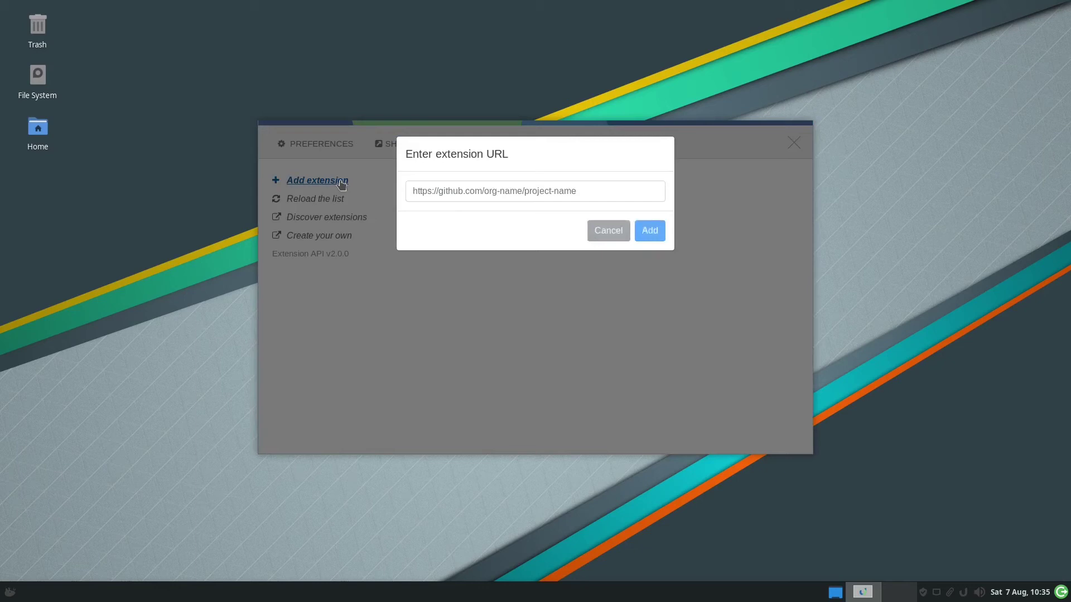
{"action": "key", "text": "ctrl+v"}
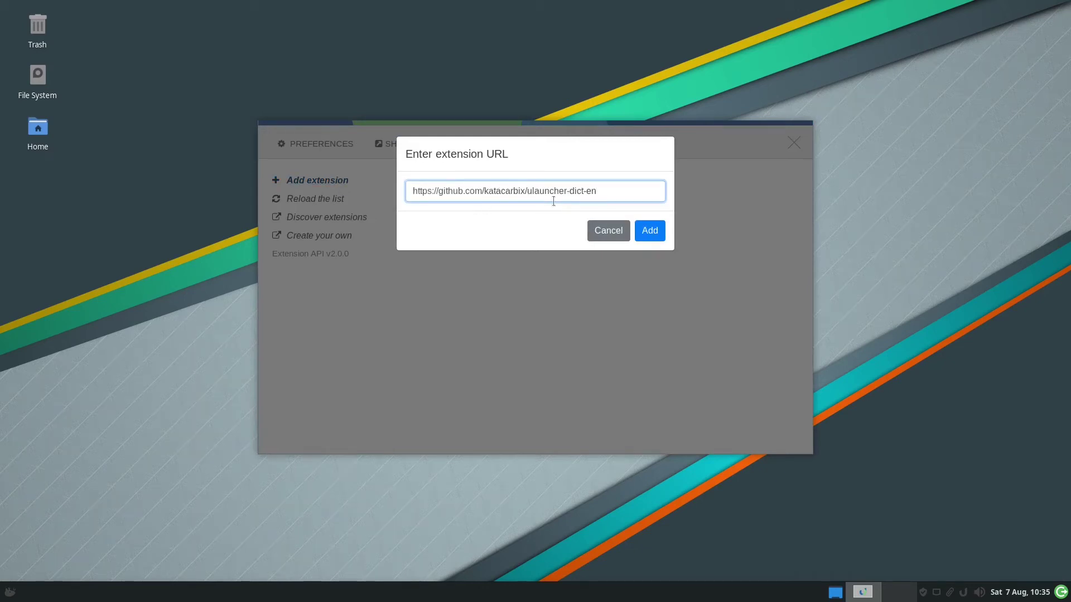
{"action": "left_click", "coordinate": [649, 231]}
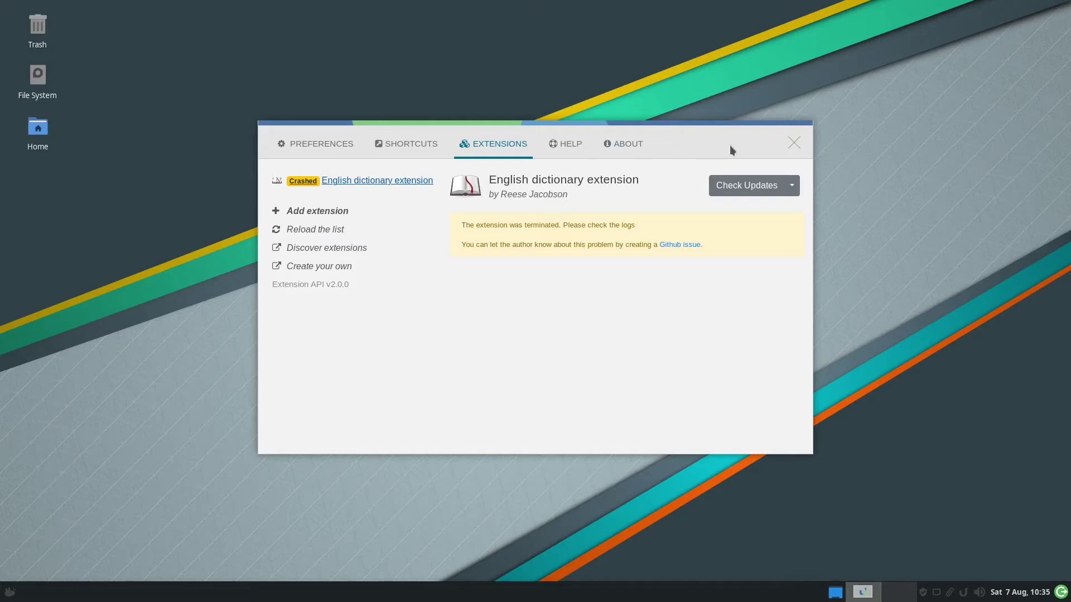
Close preferences and look up 'def word' in the Ulauncher launcher
{"action": "left_click", "coordinate": [794, 142]}
{"action": "key", "text": "ctrl+space"}
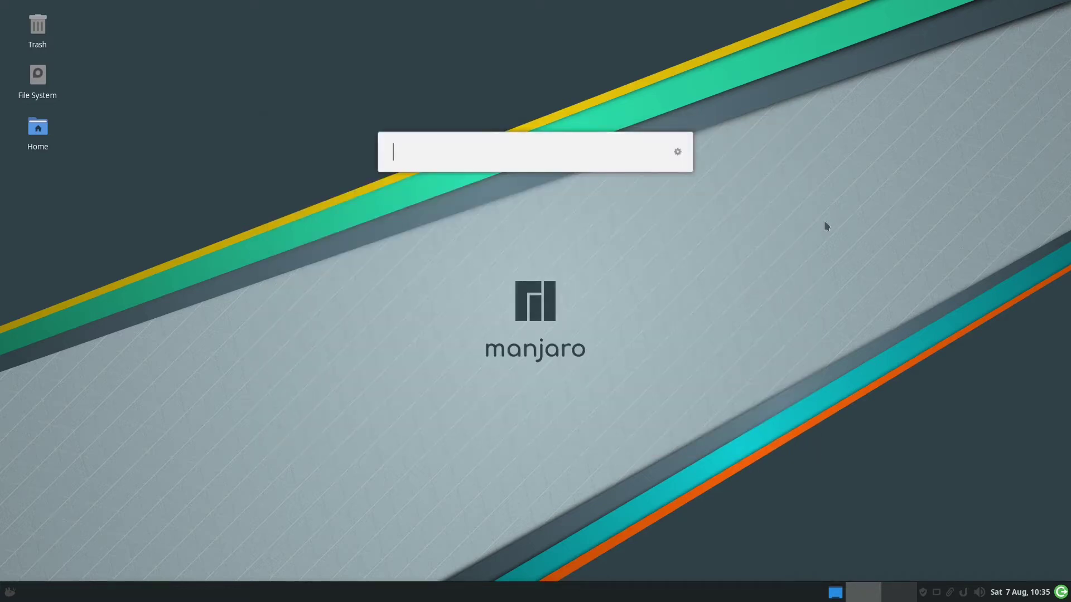
{"action": "type", "text": "def"}
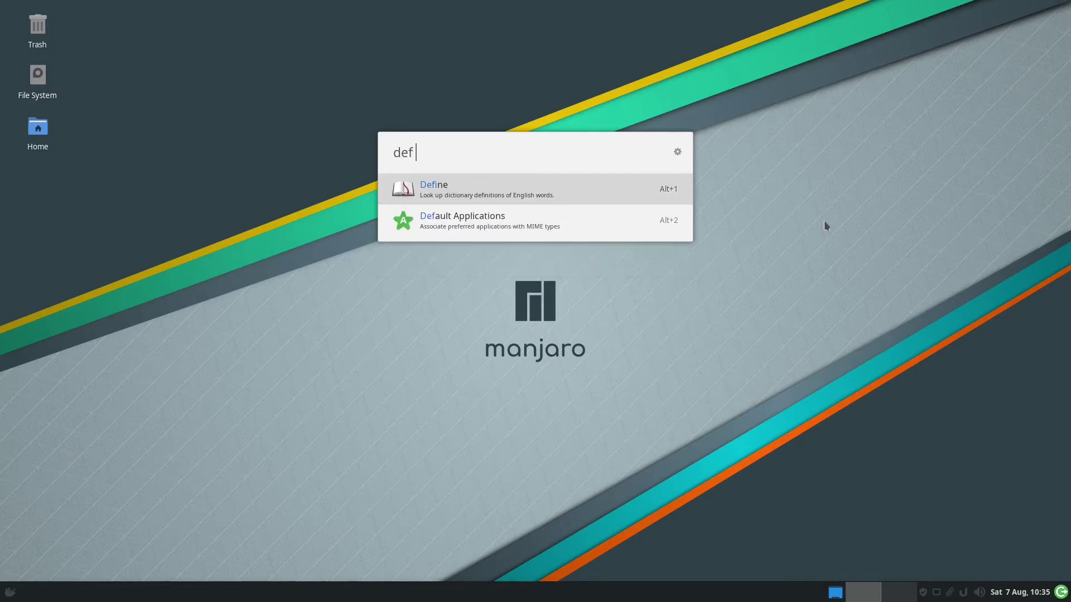
{"action": "type", "text": " word"}
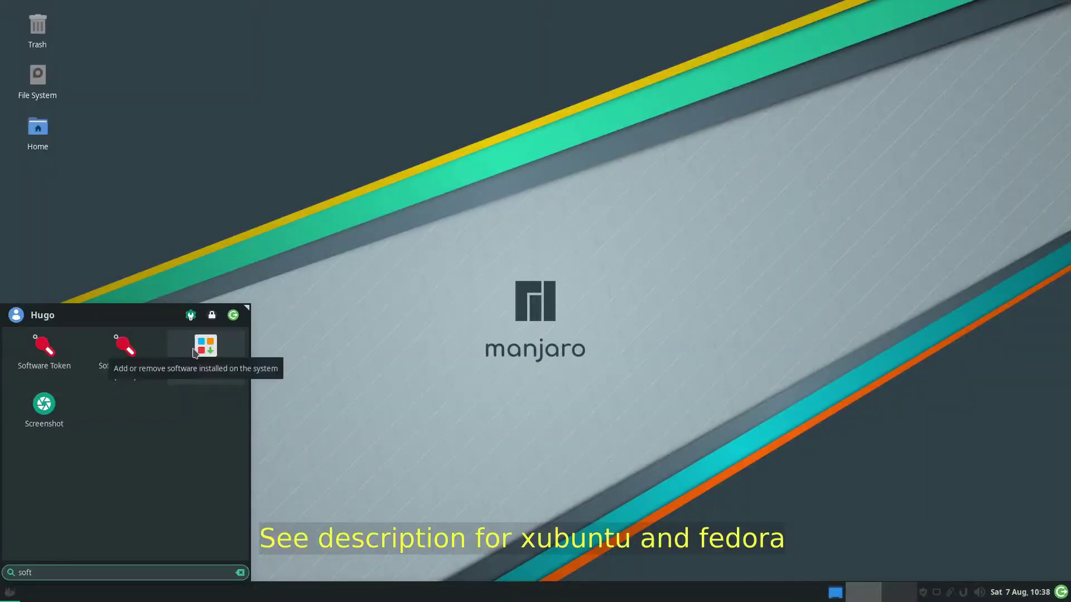
Install Plank through Add/Remove Software, entering the account password to authorise
{"action": "left_click", "coordinate": [206, 348]}
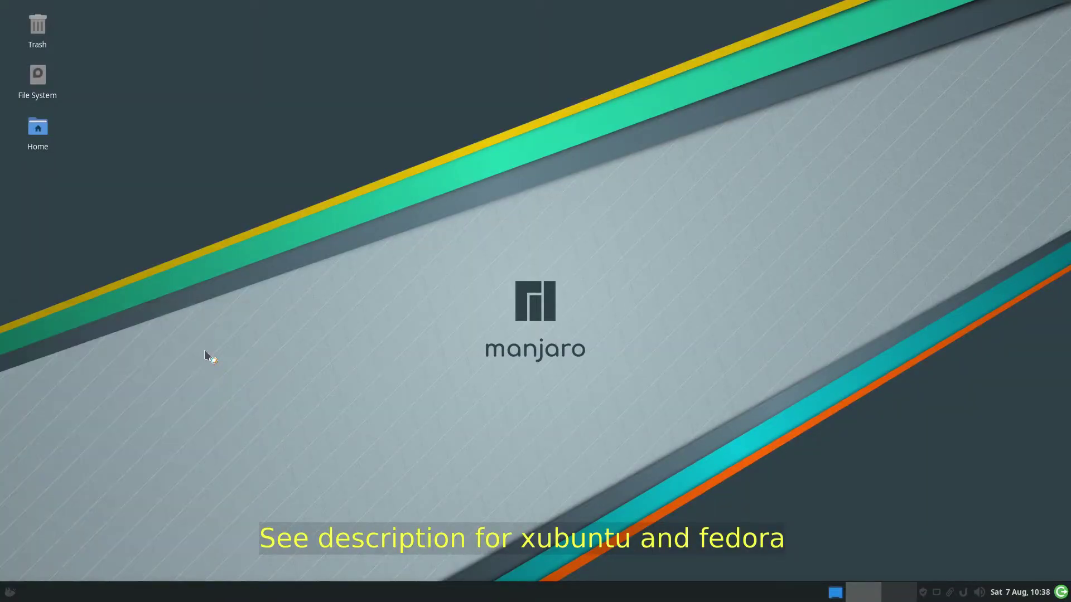
{"action": "type", "text": "plank"}
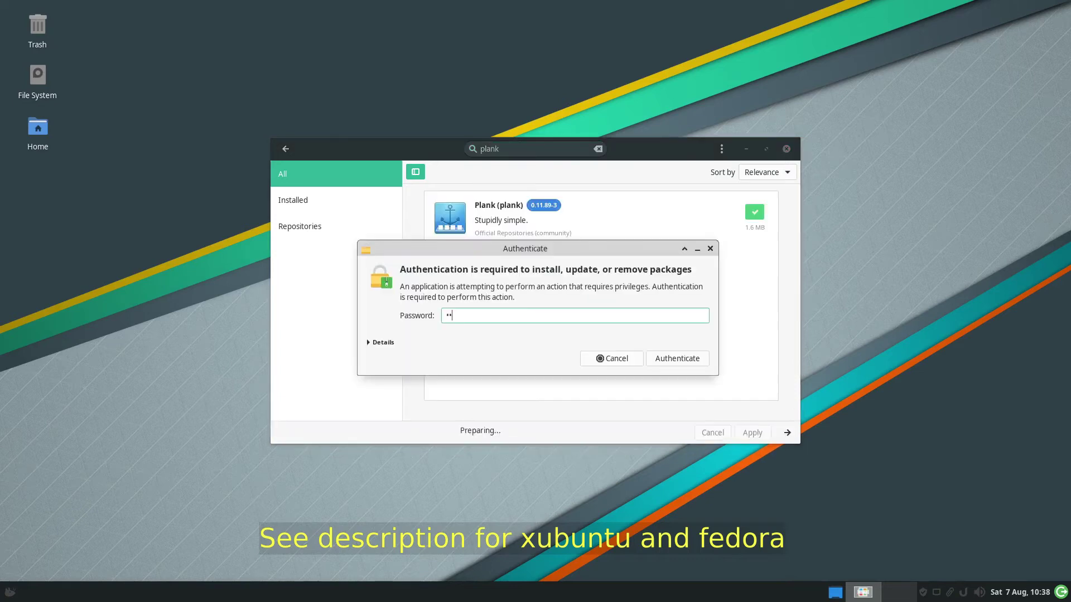
{"action": "type", "text": "**"}
{"action": "key", "text": "Return"}
Start the Plank dock from the application menu by searching 'plank'
{"action": "left_click", "coordinate": [749, 152]}
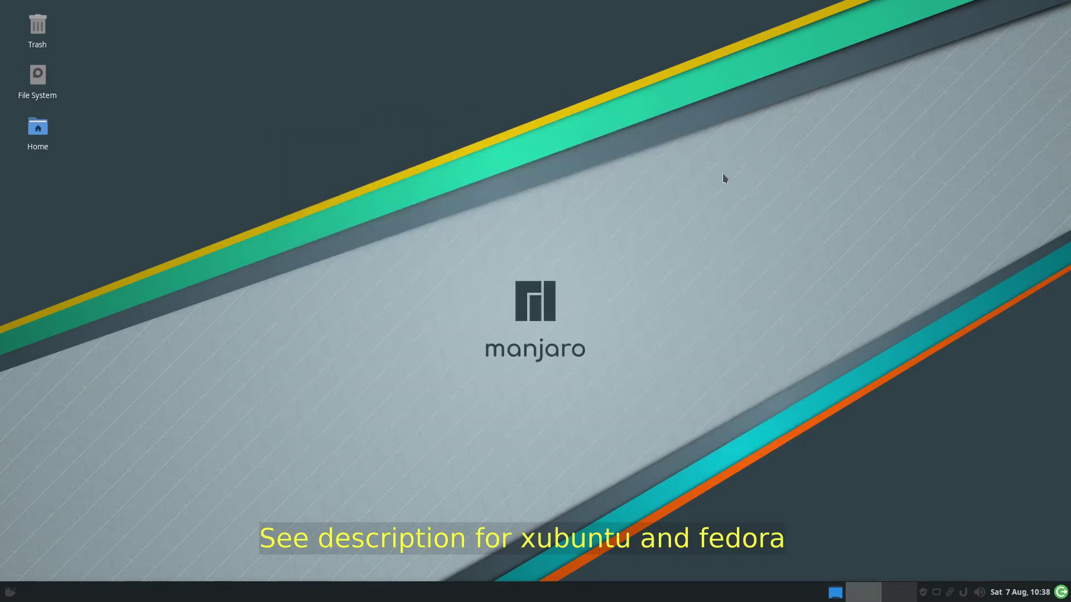
{"action": "left_click", "coordinate": [11, 593]}
{"action": "type", "text": "plank"}
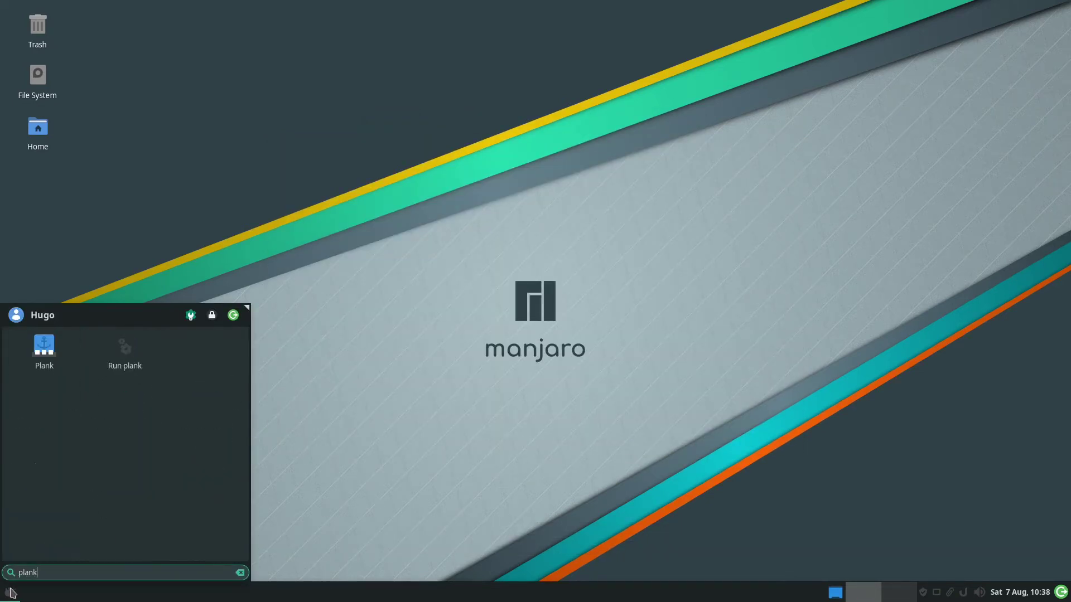
{"action": "key", "text": "Return"}
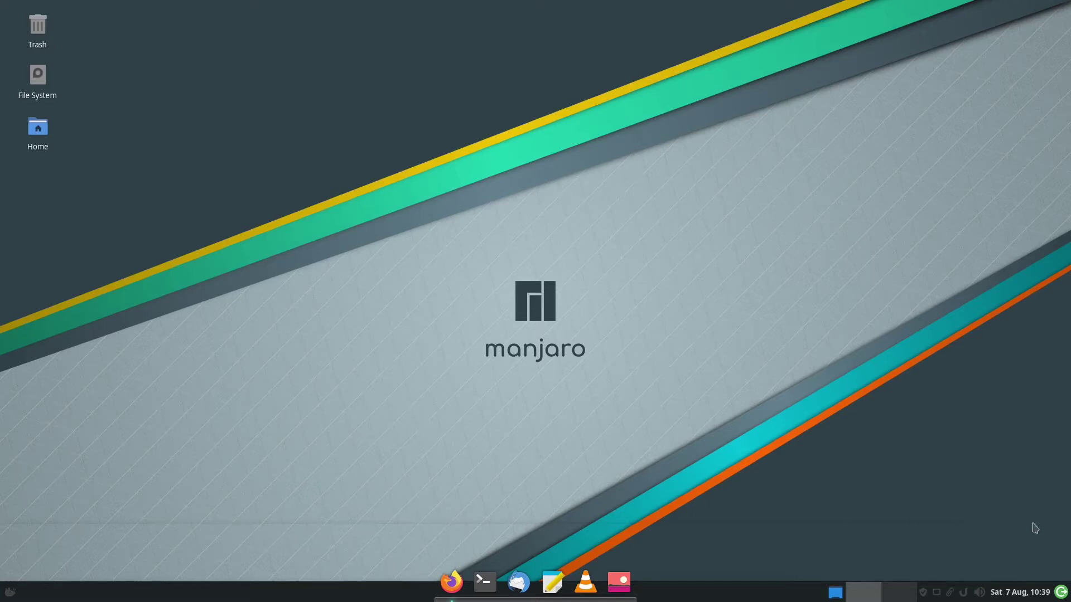
Uncheck 'Show shadows under dock windows' in Window Manager Tweaks' Compositor settings
{"action": "key", "text": "ctrl+space"}
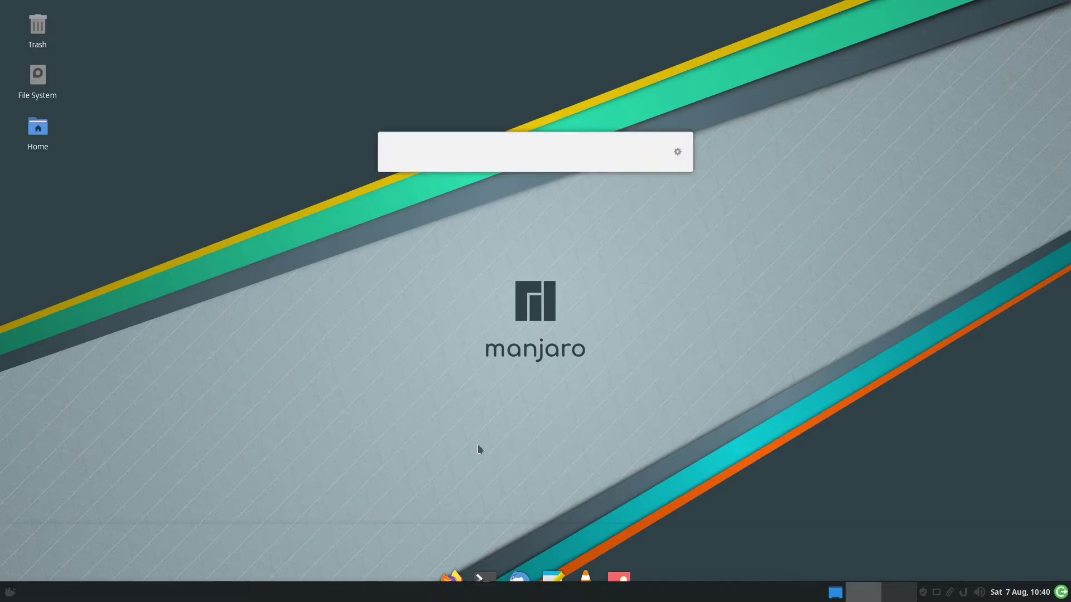
{"action": "type", "text": "setting"}
{"action": "key", "text": "Return"}
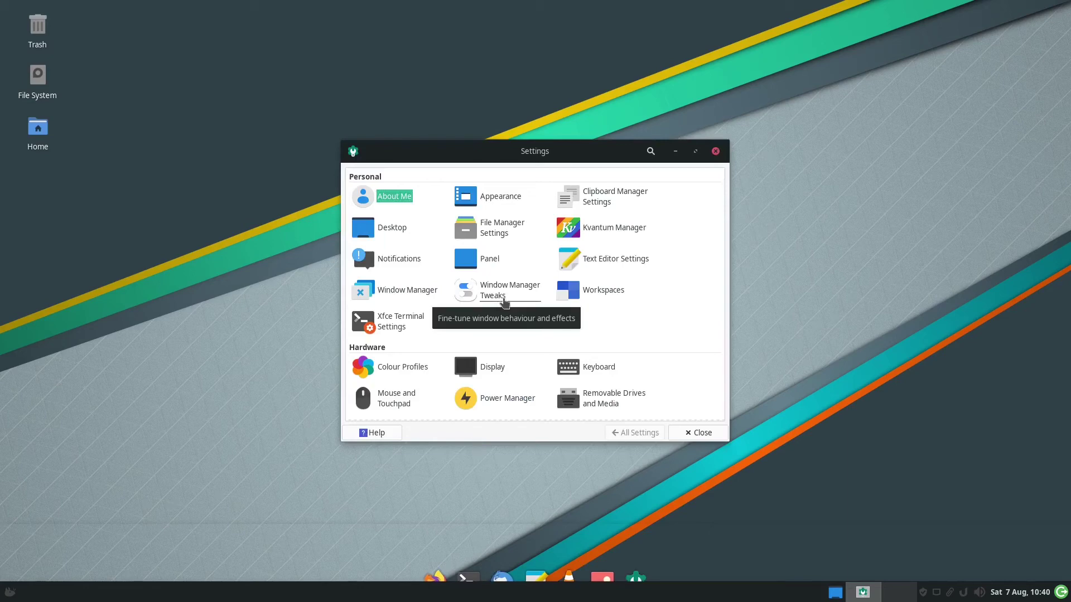
{"action": "left_click", "coordinate": [504, 302]}
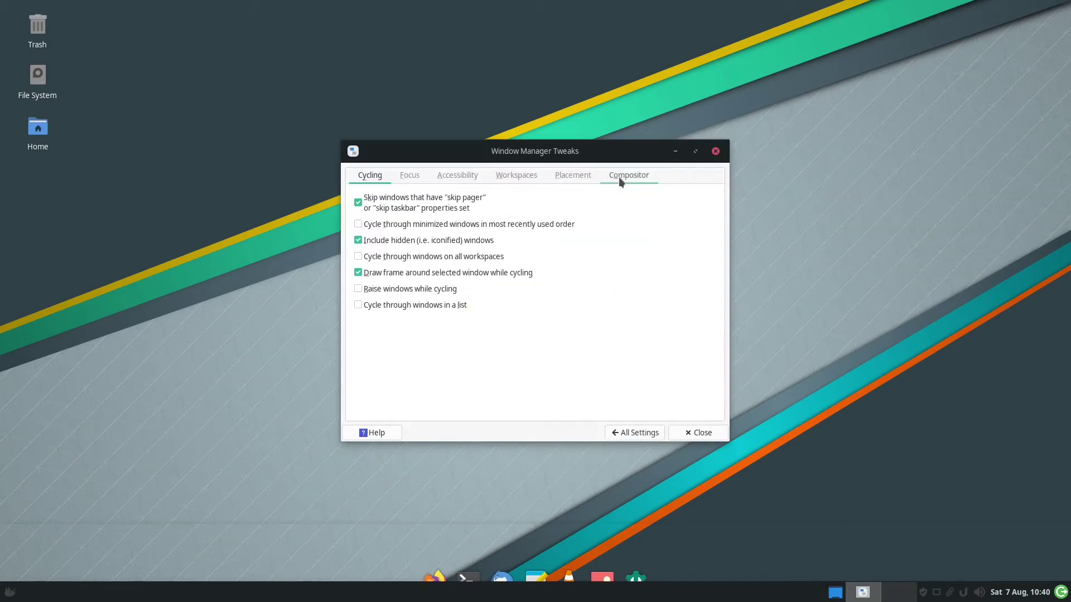
{"action": "left_click", "coordinate": [619, 179]}
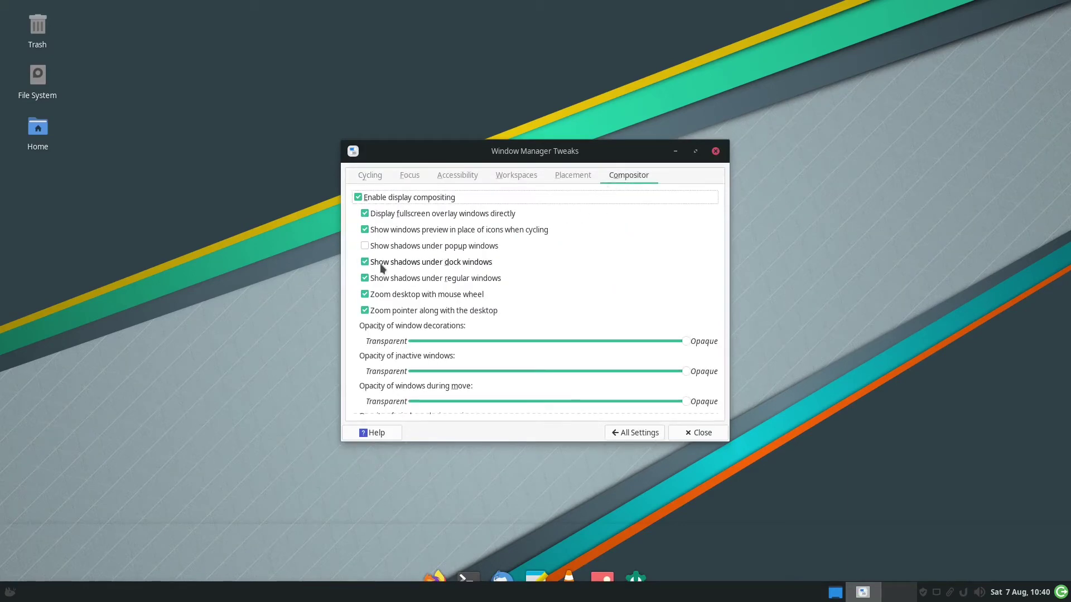
{"action": "left_click", "coordinate": [381, 265]}
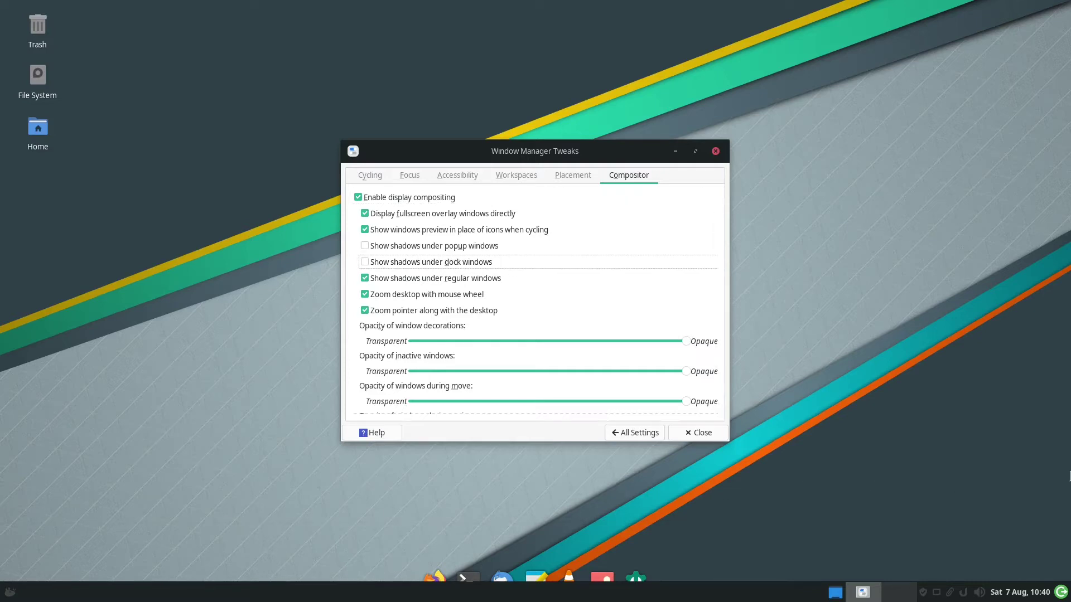
{"action": "left_click", "coordinate": [699, 434]}
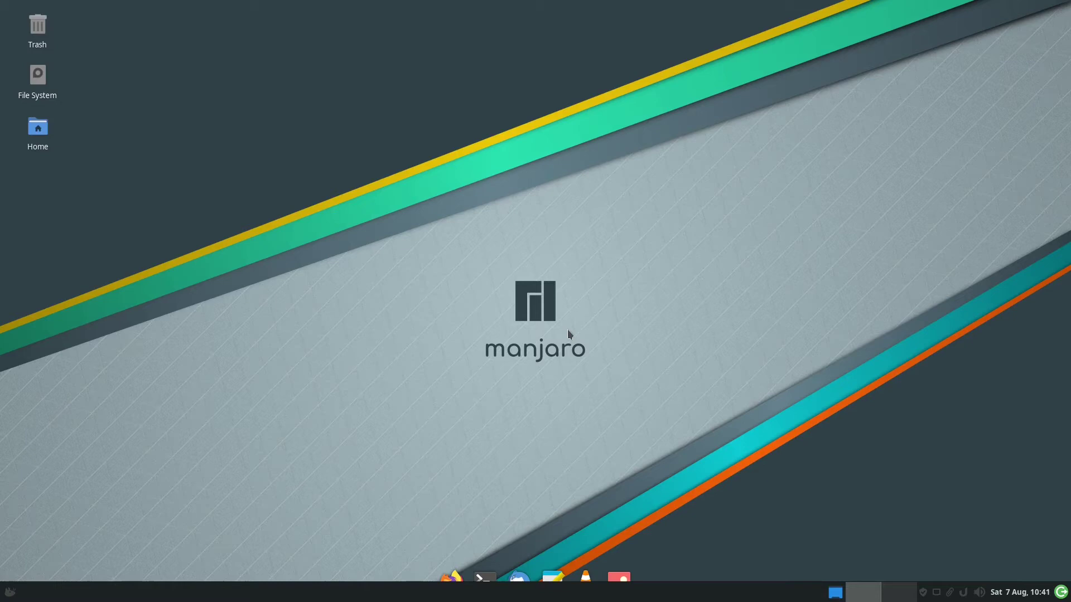
Open the Application Autostart list in Session and Startup settings
{"action": "key", "text": "ctrl+space"}
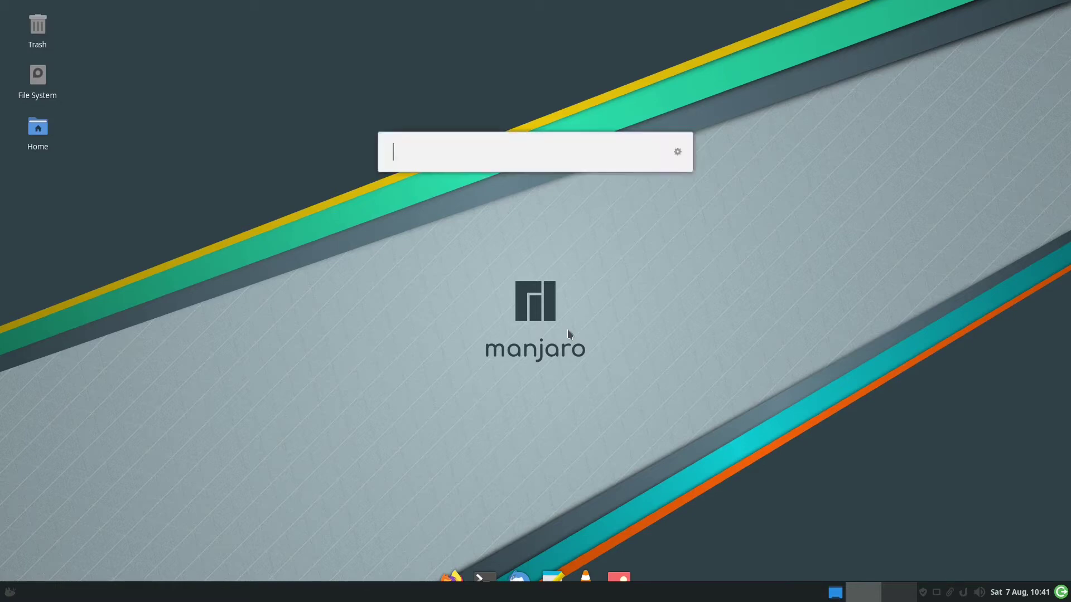
{"action": "type", "text": "se"}
{"action": "key", "text": "Down"}
{"action": "key", "text": "Down"}
{"action": "key", "text": "Return"}
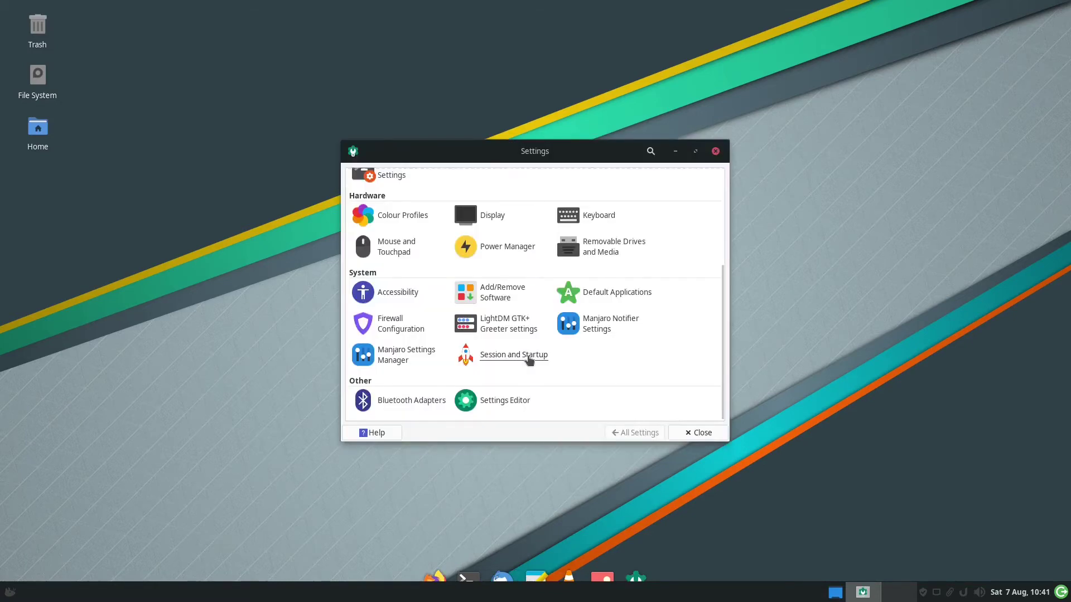
{"action": "left_click", "coordinate": [528, 357]}
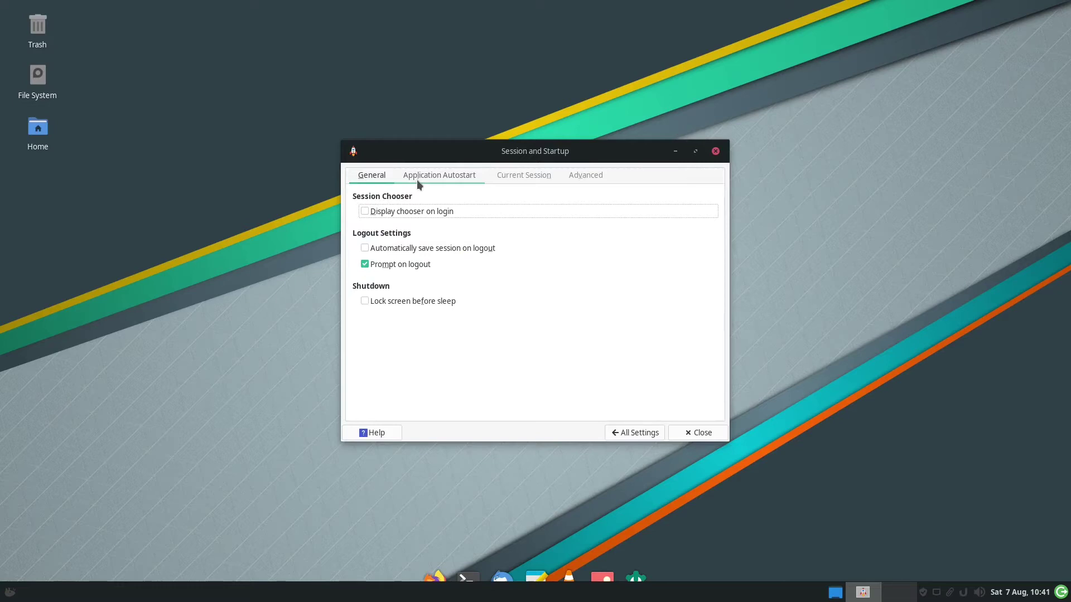
{"action": "left_click", "coordinate": [417, 180]}
Add a 'plank' autostart entry with command plank, then close the settings
{"action": "left_click", "coordinate": [365, 405]}
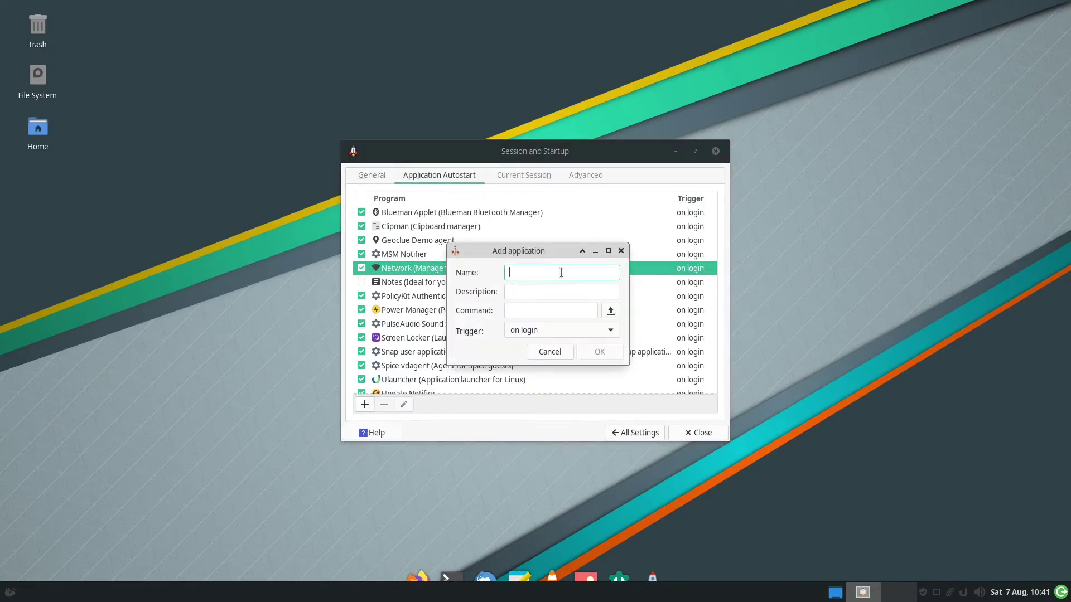
{"action": "type", "text": "plank"}
{"action": "key", "text": "Tab"}
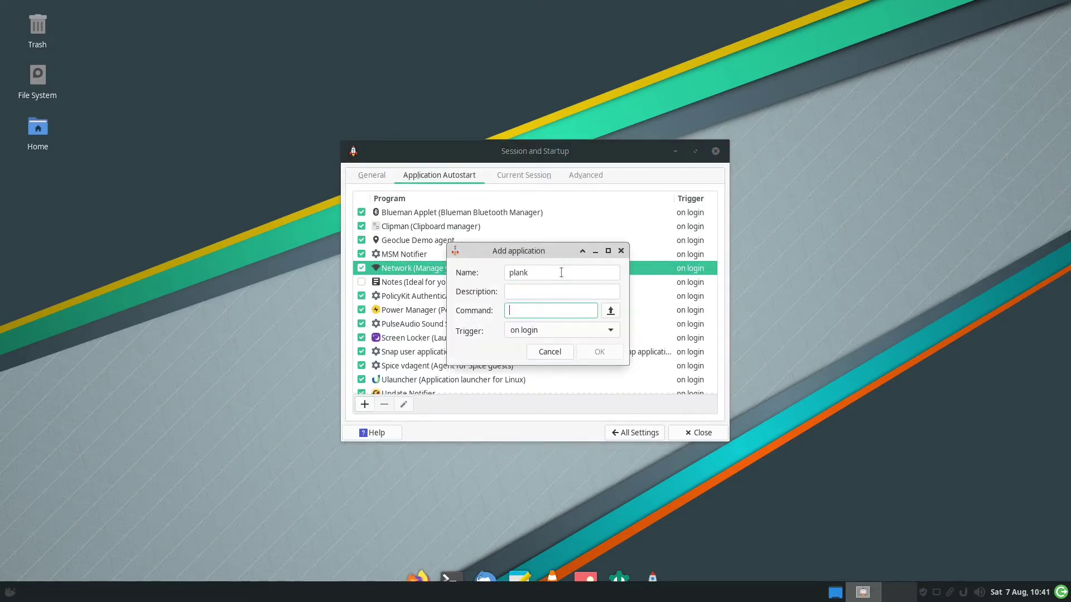
{"action": "type", "text": "lank"}
{"action": "key", "text": "Return"}
{"action": "scroll", "coordinate": [502, 335], "scroll_direction": "down", "scroll_amount": 5}
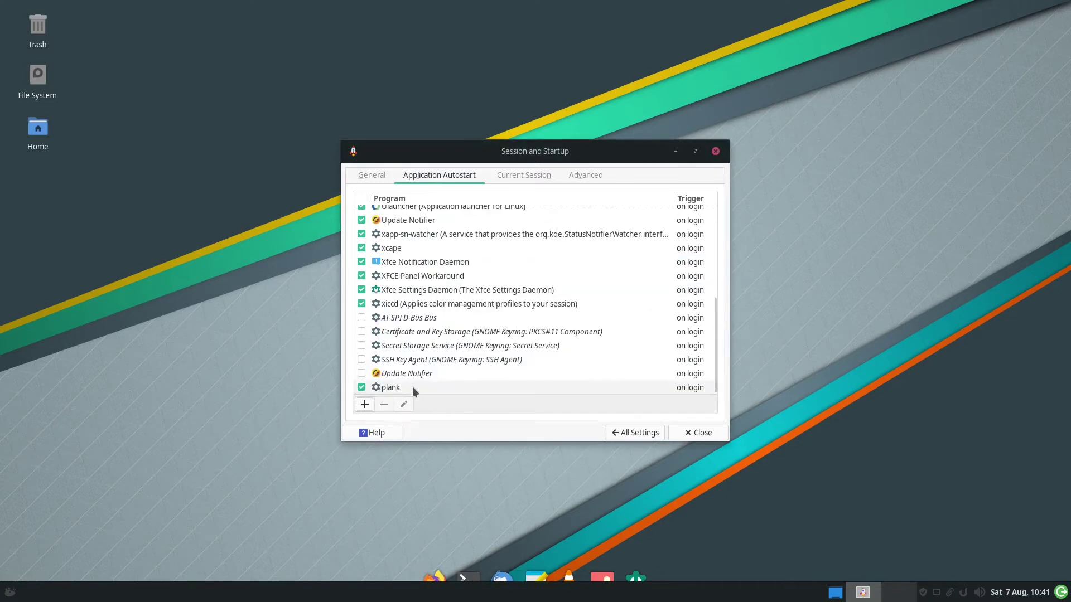
{"action": "left_click", "coordinate": [404, 388]}
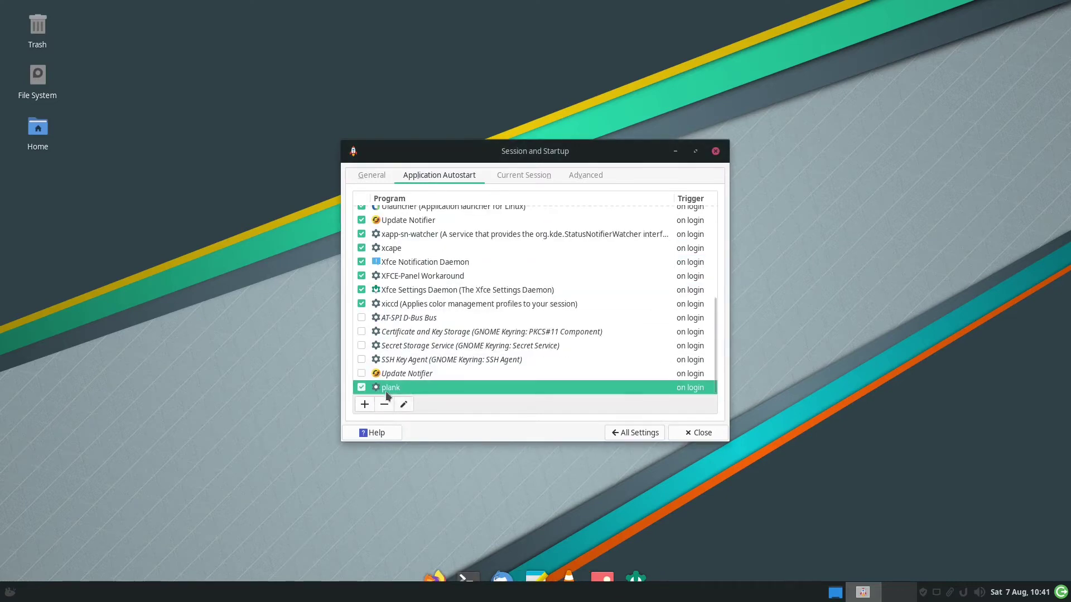
{"action": "left_click", "coordinate": [690, 433]}
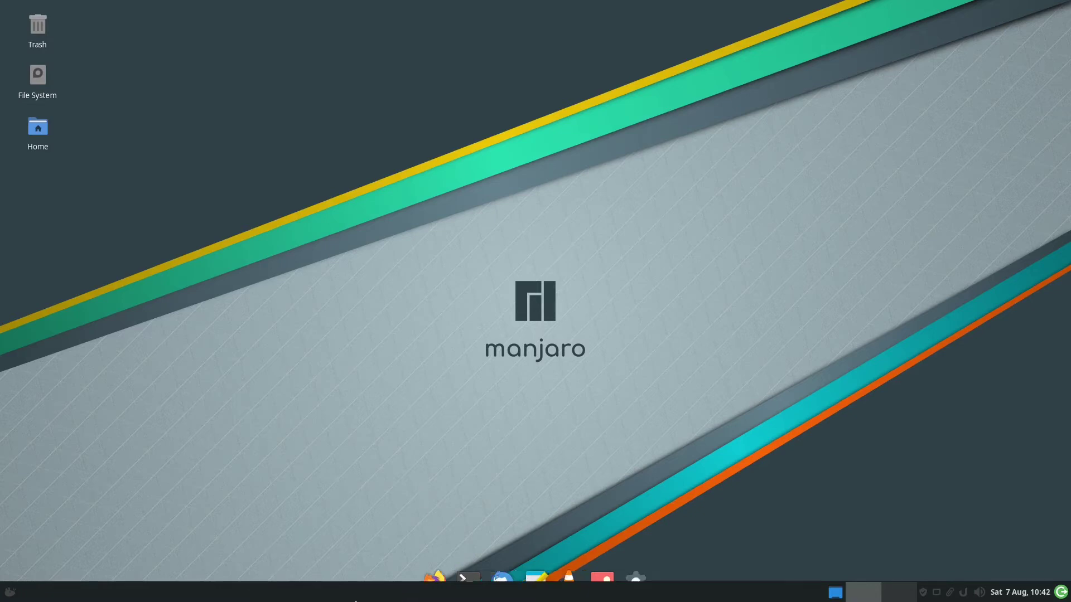
Move the Xfce panel from the bottom edge to the top of the screen
{"action": "right_click", "coordinate": [356, 600]}
{"action": "mouse_move", "coordinate": [380, 572]}
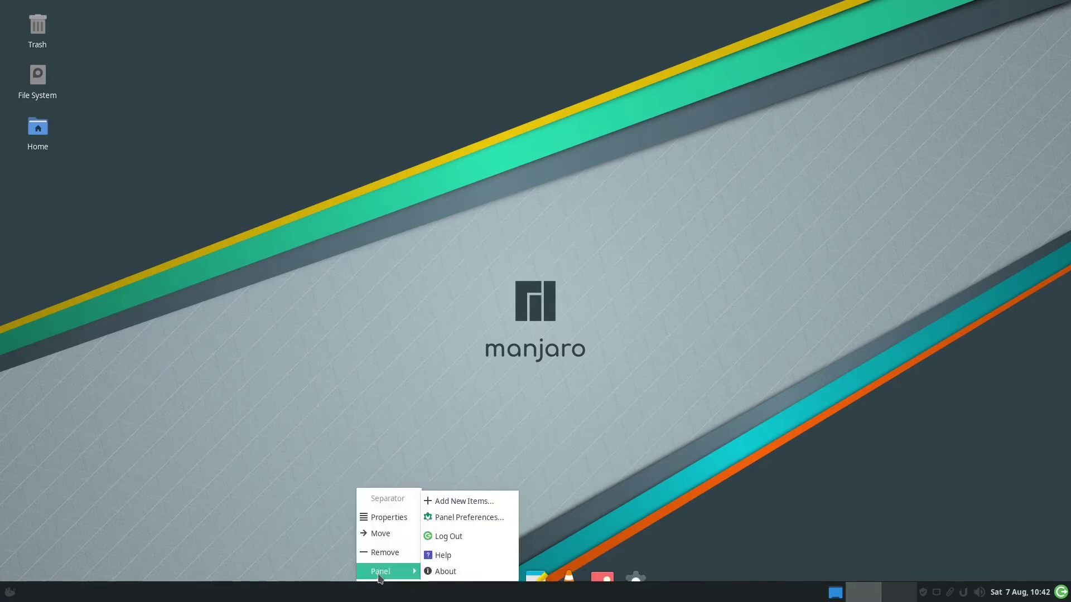
{"action": "left_click", "coordinate": [469, 518]}
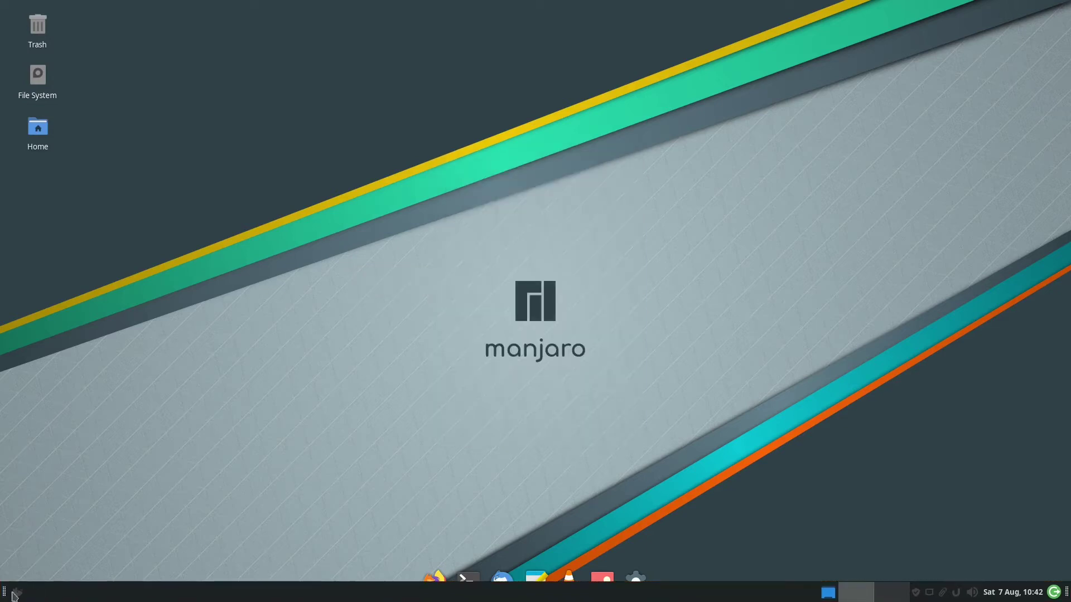
{"action": "left_click_drag", "start_coordinate": [5, 591], "coordinate": [5, 10]}
Lock the top panel in place through Panel Preferences
{"action": "right_click", "coordinate": [329, 13]}
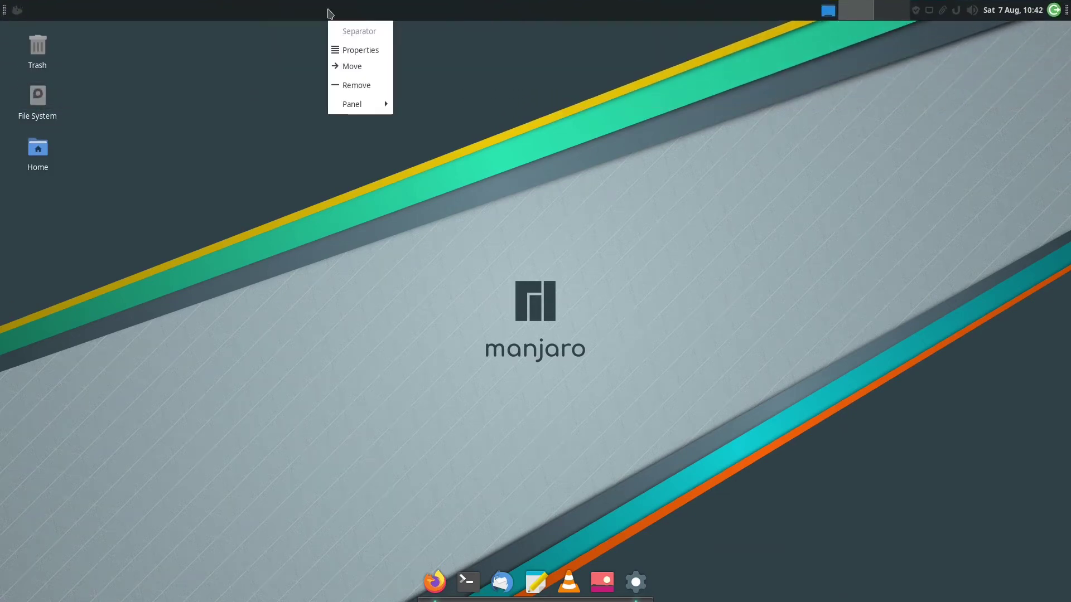
{"action": "mouse_move", "coordinate": [359, 106]}
{"action": "left_click", "coordinate": [424, 122]}
{"action": "left_click", "coordinate": [460, 281]}
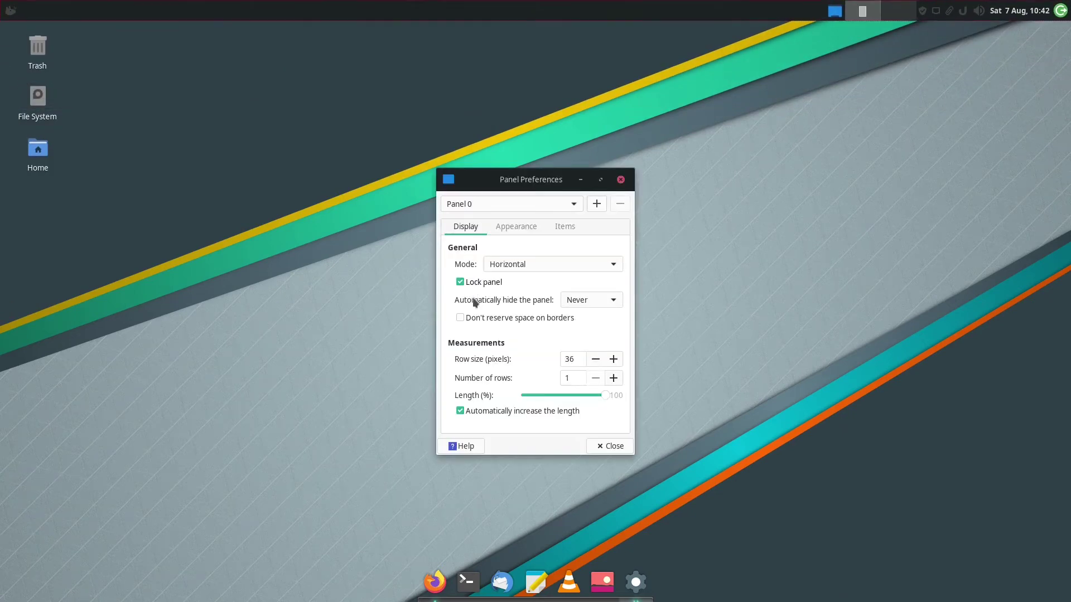
{"action": "left_click", "coordinate": [612, 445]}
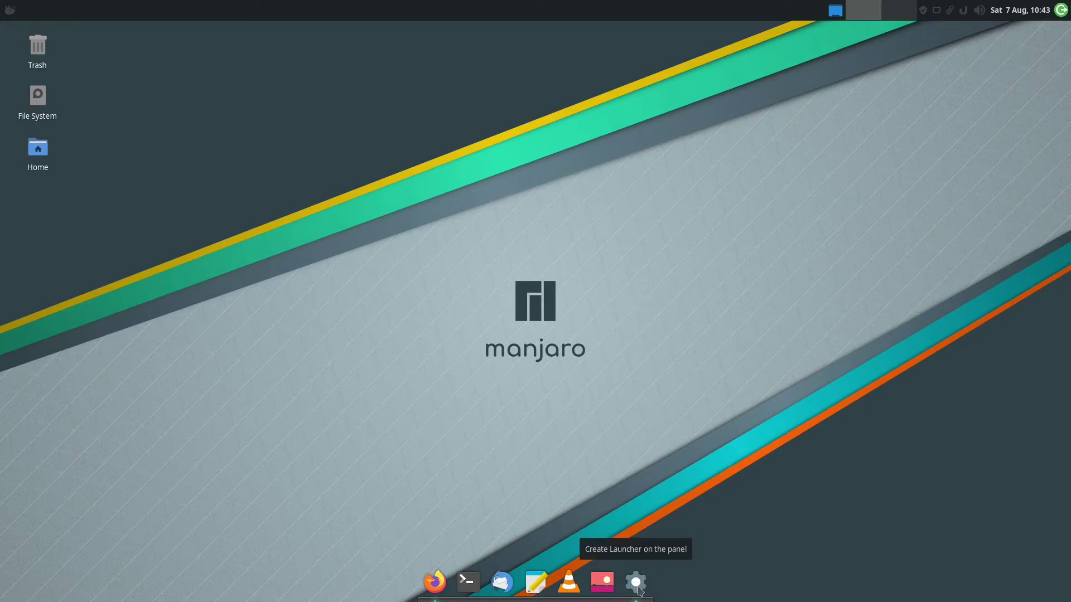
In Plank's dock preferences, enable Icon Zoom and push the zoom slider to its maximum 199
{"action": "right_click", "coordinate": [640, 590], "text": "ctrl"}
{"action": "left_click", "coordinate": [664, 541]}
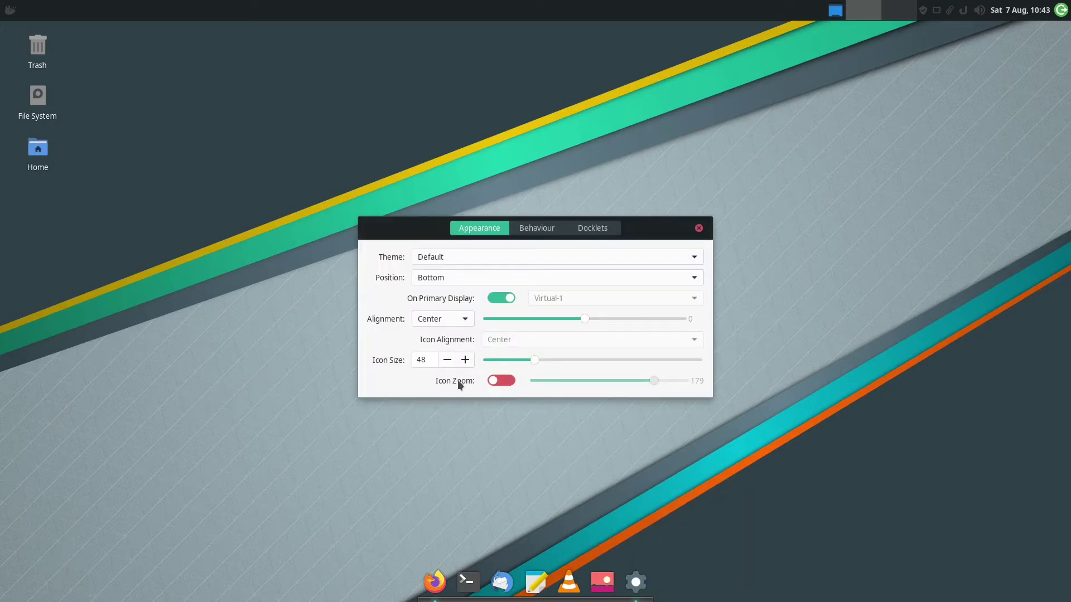
{"action": "left_click", "coordinate": [499, 382]}
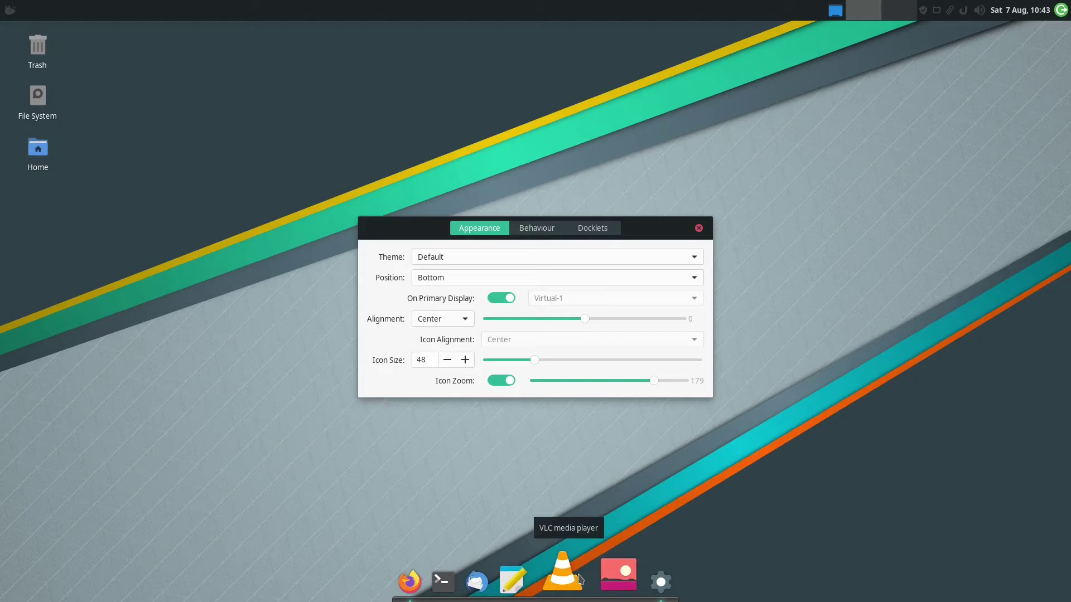
{"action": "left_click", "coordinate": [568, 381]}
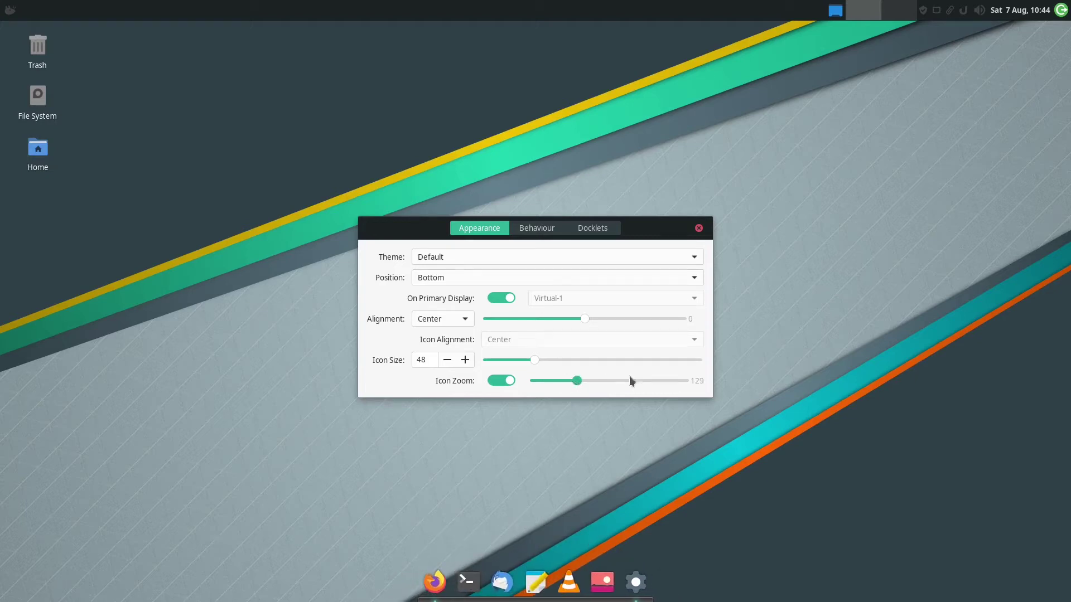
{"action": "left_click_drag", "start_coordinate": [632, 381], "coordinate": [684, 380]}
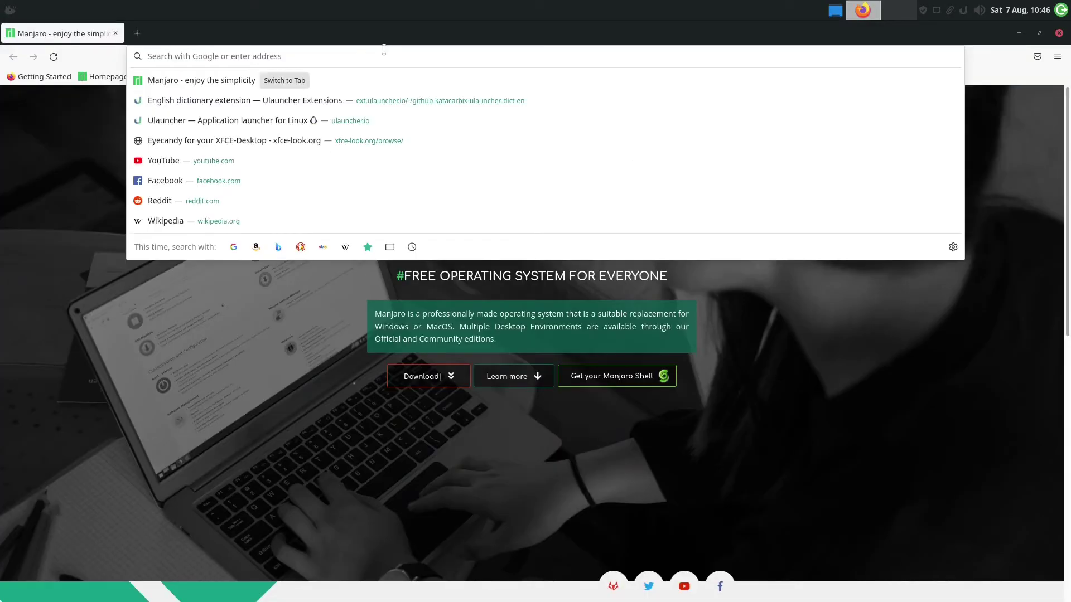
Download the green McMojave-circle icon theme from xfce-look.org's Full Icon Themes, sorted by rating
{"action": "type", "text": "xfce-"}
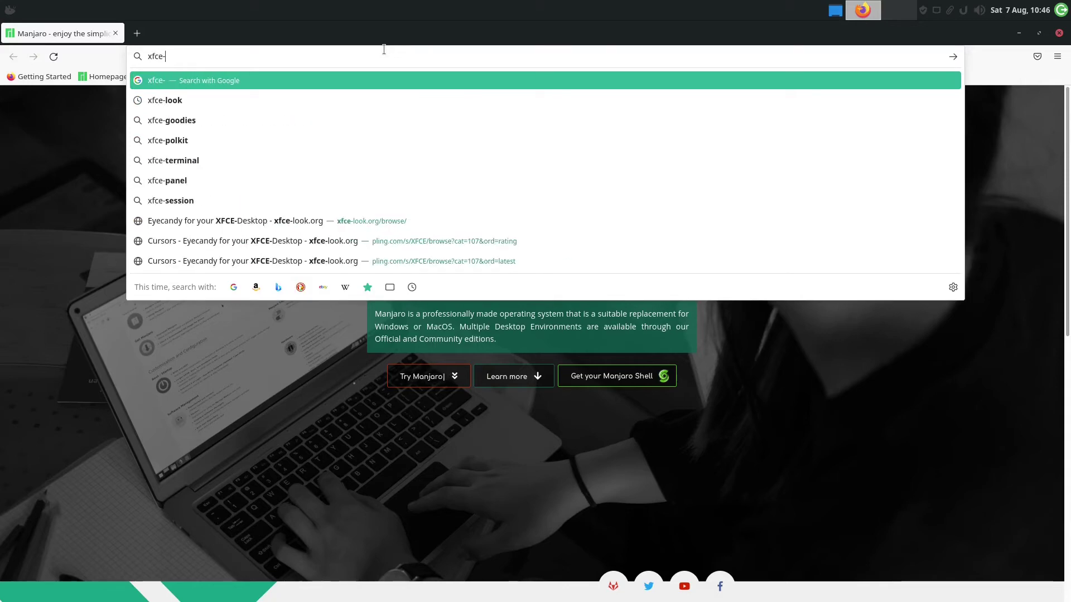
{"action": "type", "text": "look.org"}
{"action": "key", "text": "Return"}
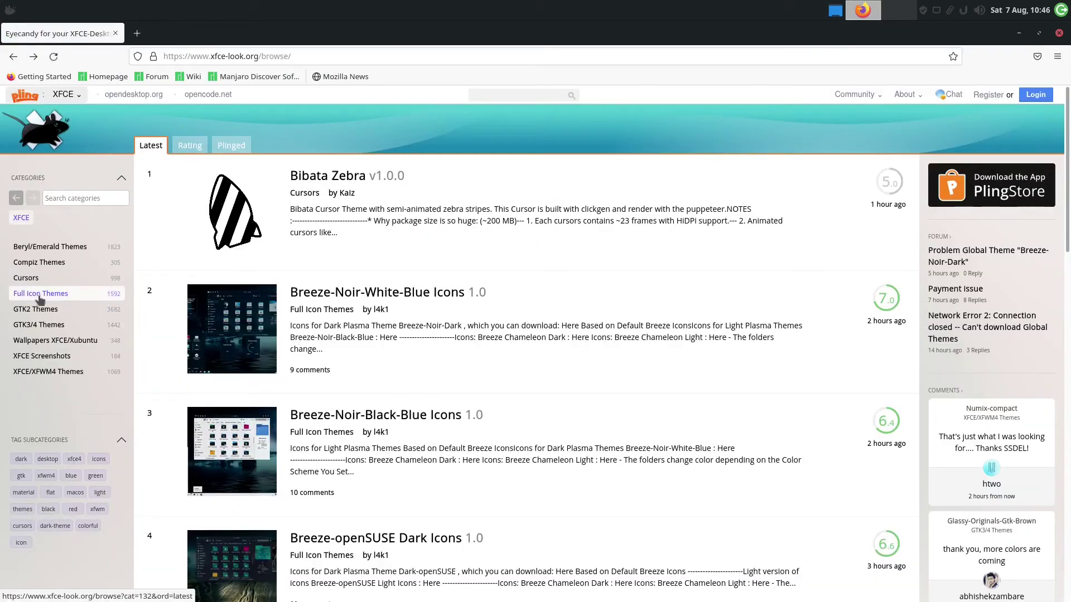
{"action": "left_click", "coordinate": [40, 294]}
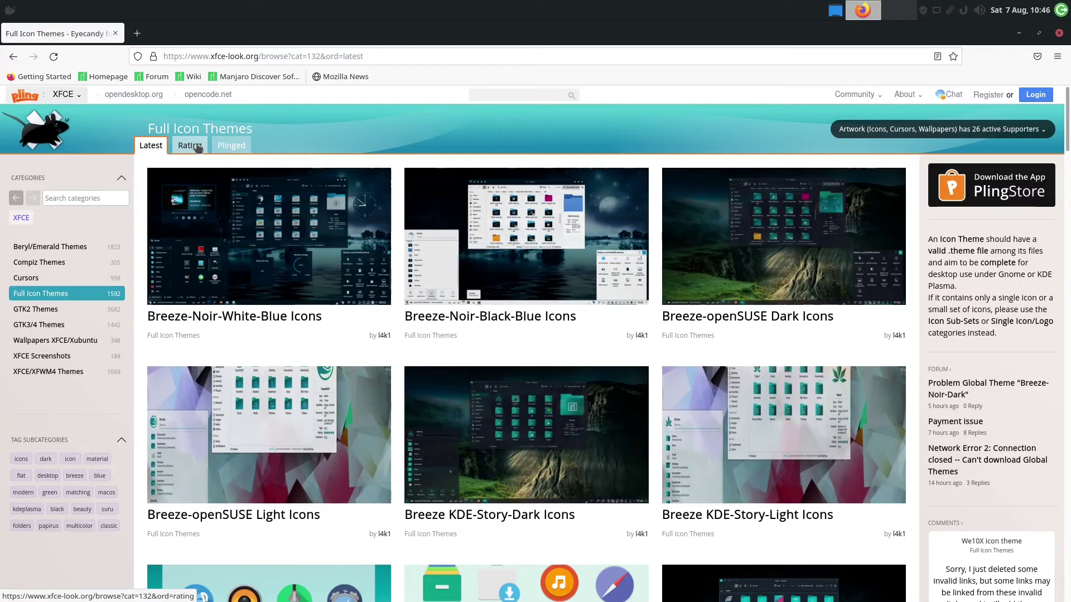
{"action": "left_click", "coordinate": [189, 145]}
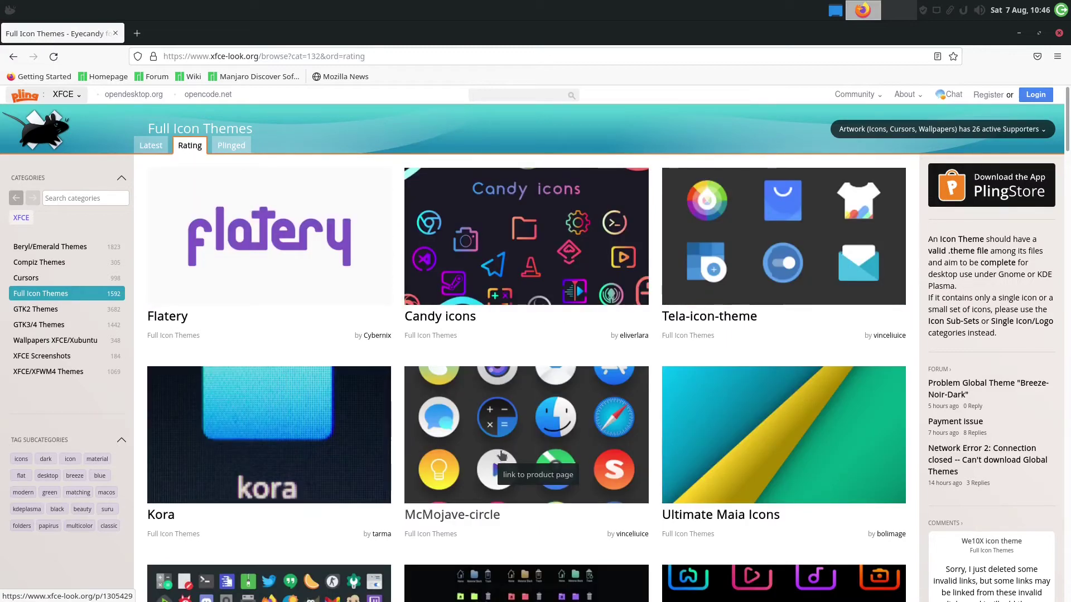
{"action": "left_click", "coordinate": [510, 502]}
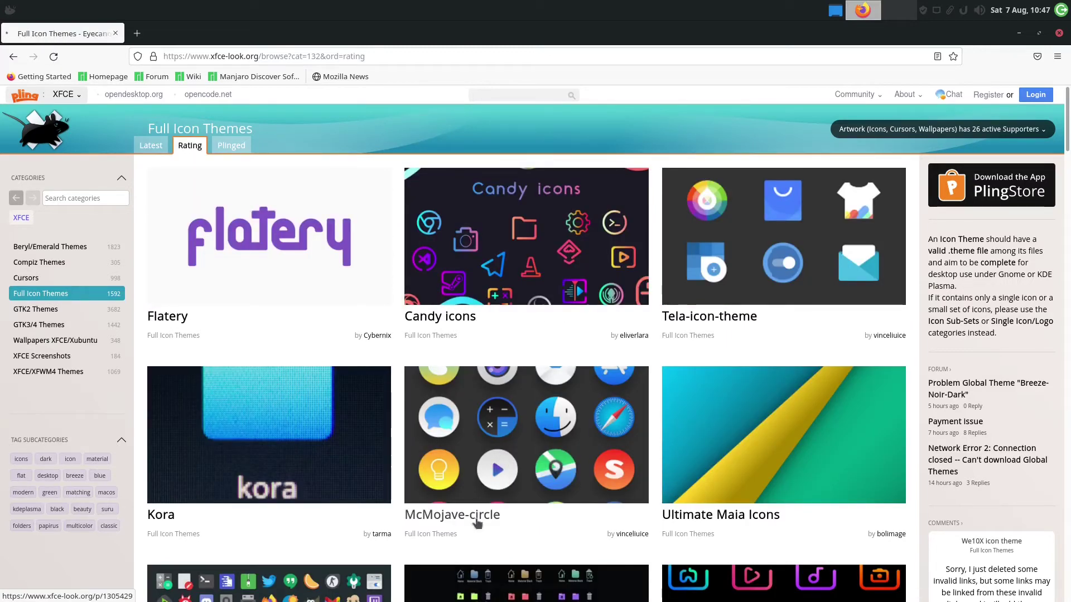
{"action": "left_click", "coordinate": [991, 177]}
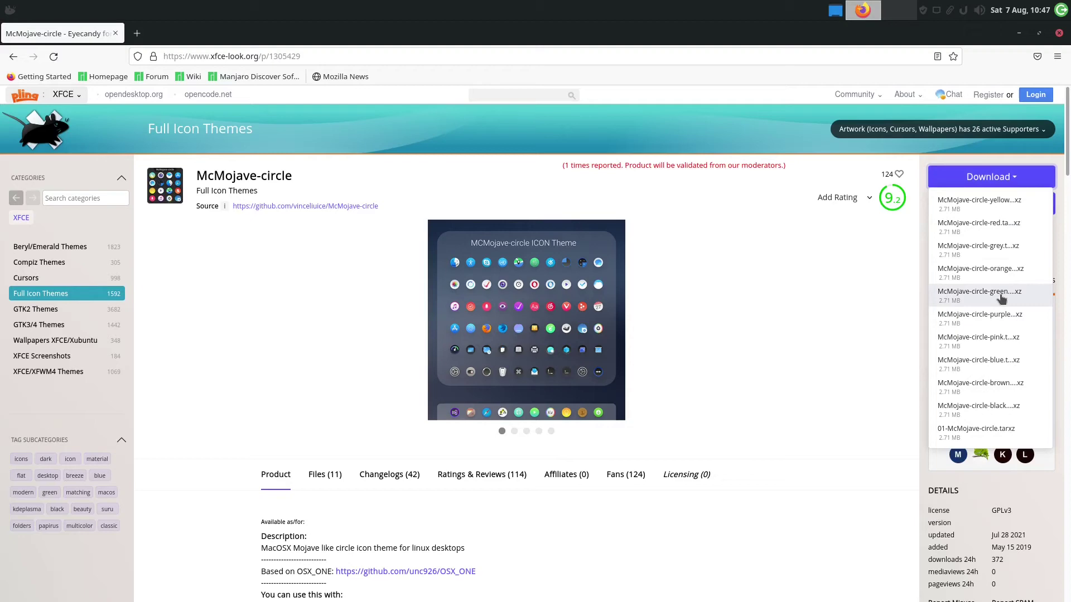
{"action": "left_click", "coordinate": [981, 293]}
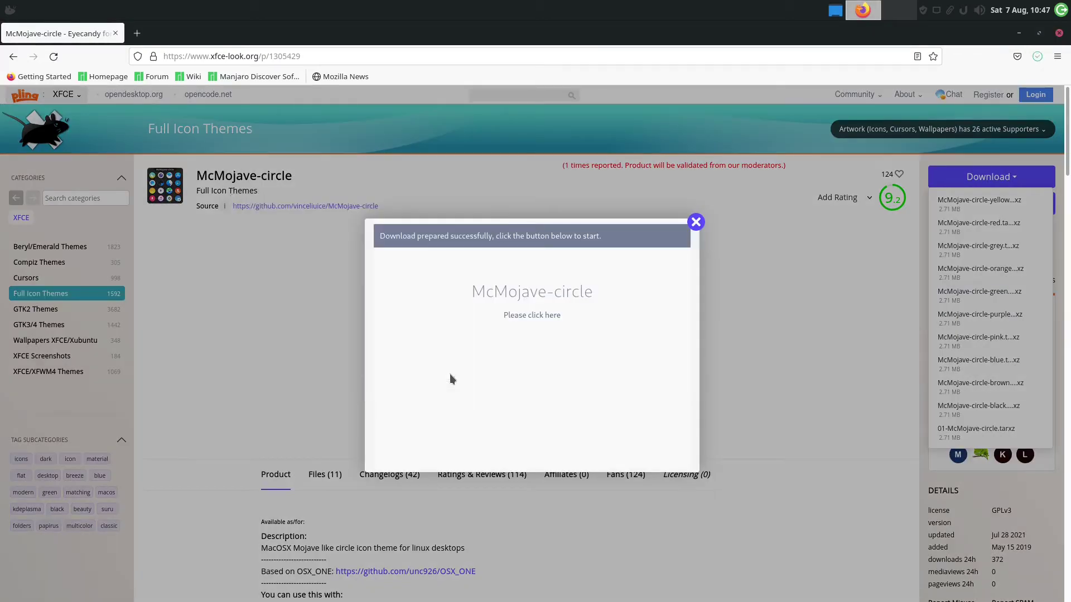
{"action": "left_click", "coordinate": [514, 315]}
Launch the Thunar file manager from the launcher by typing 'file'
{"action": "key", "text": "ctrl+space"}
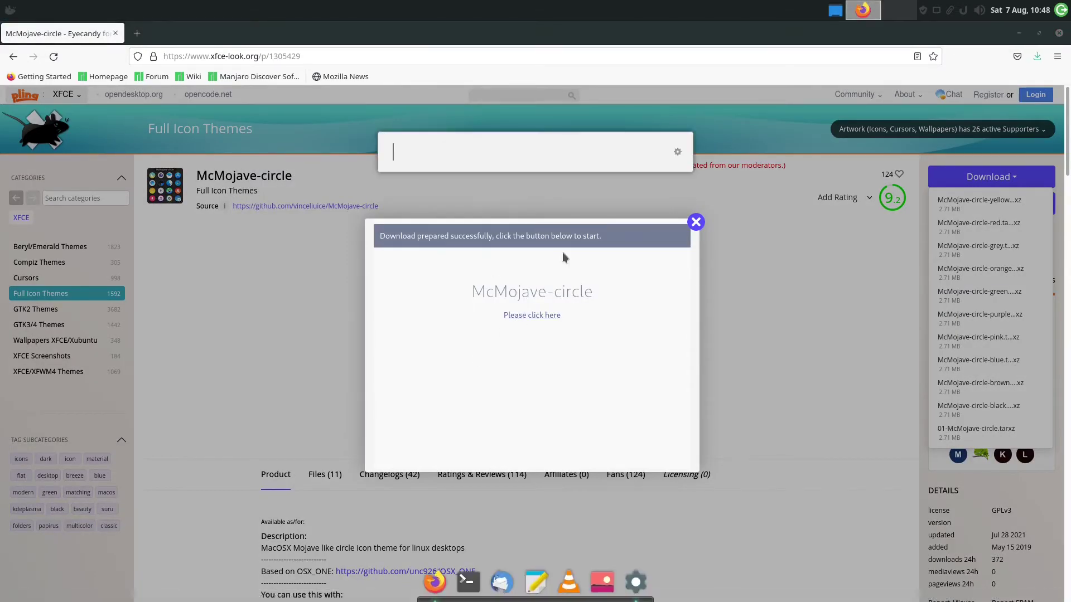
{"action": "type", "text": "file"}
{"action": "key", "text": "Return"}
Extract McMojave-circle-green.tar.xz in Downloads and look inside the extracted theme folders
{"action": "left_click", "coordinate": [148, 118]}
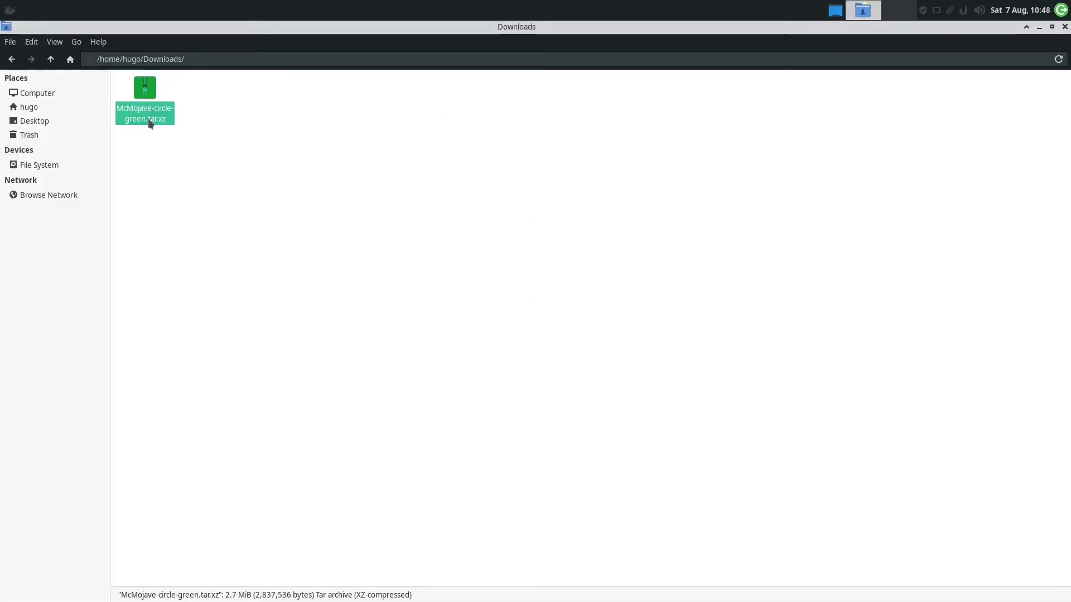
{"action": "right_click", "coordinate": [149, 118]}
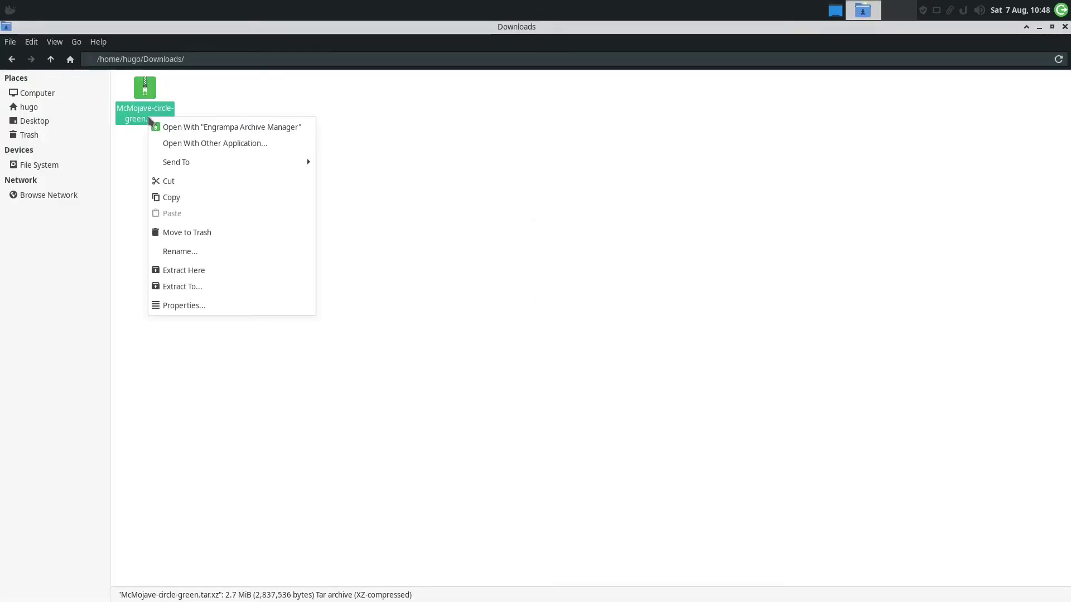
{"action": "left_click", "coordinate": [223, 270]}
{"action": "left_click", "coordinate": [146, 92]}
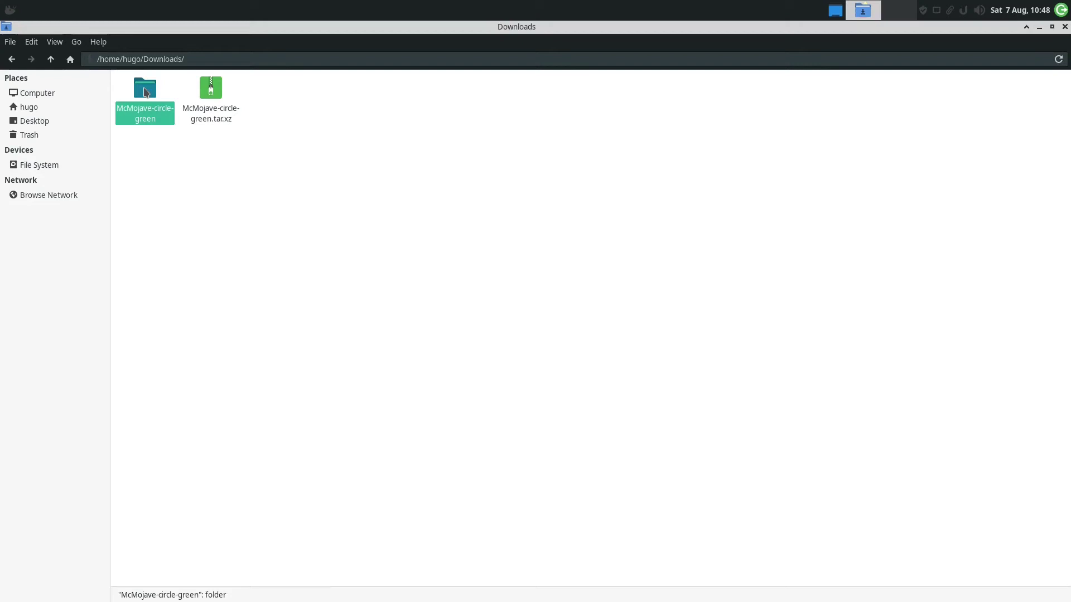
{"action": "double_click", "coordinate": [158, 109]}
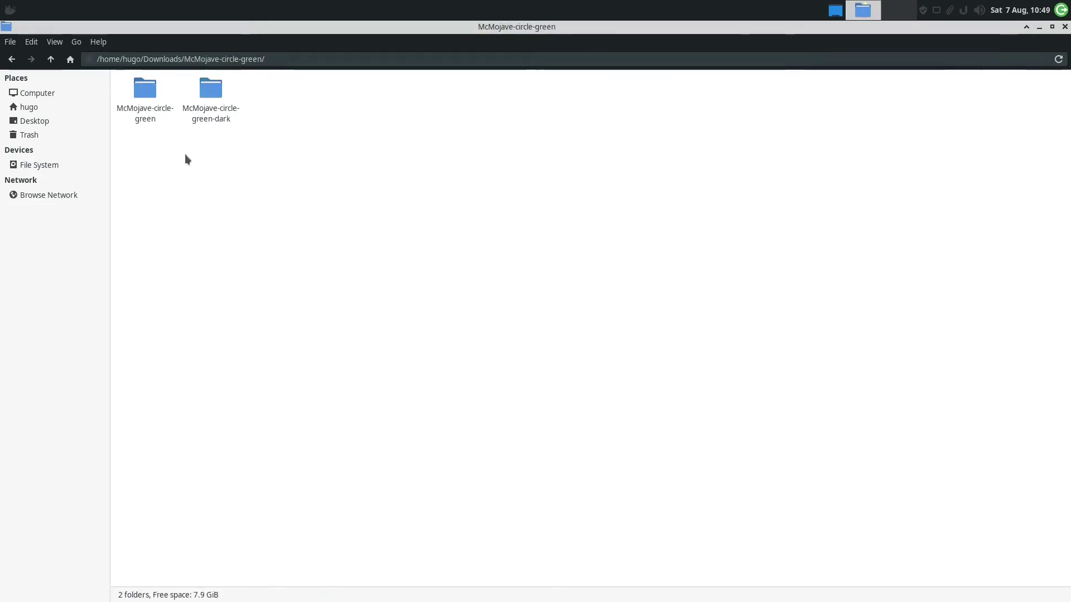
{"action": "left_click_drag", "start_coordinate": [290, 179], "coordinate": [132, 75]}
{"action": "left_click", "coordinate": [161, 147]}
{"action": "double_click", "coordinate": [139, 105]}
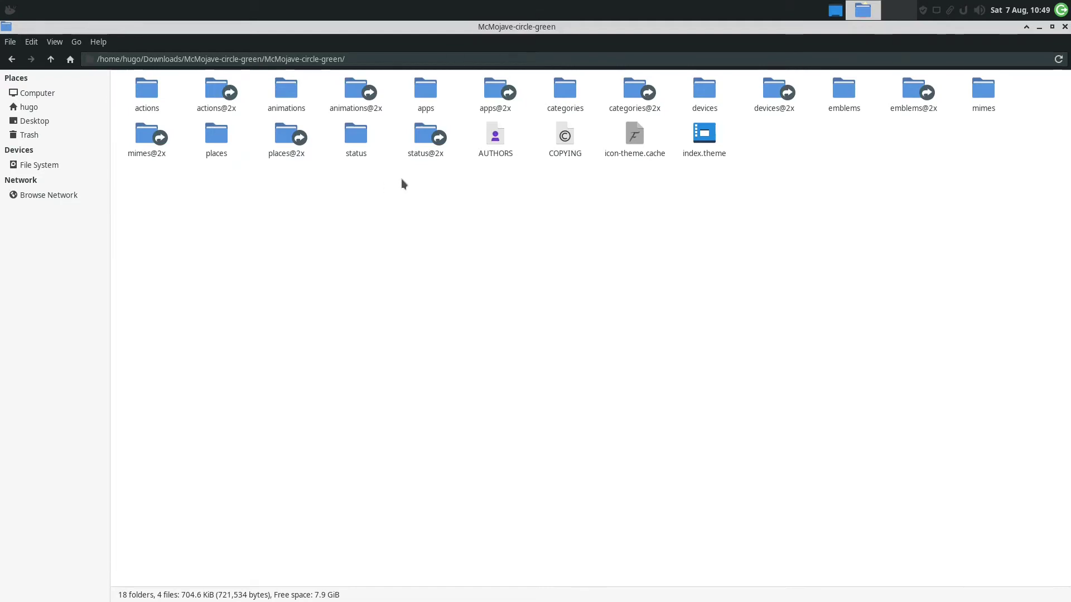
Show hidden files, create a '.icons' folder in home, and select both McMojave theme folders
{"action": "left_click", "coordinate": [69, 60]}
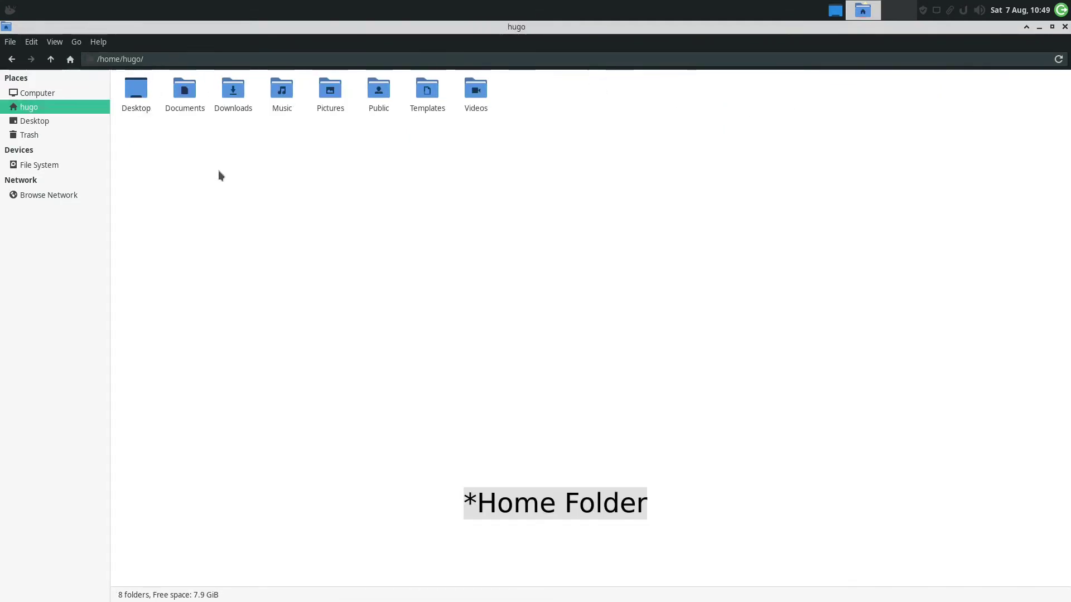
{"action": "left_click", "coordinate": [54, 42]}
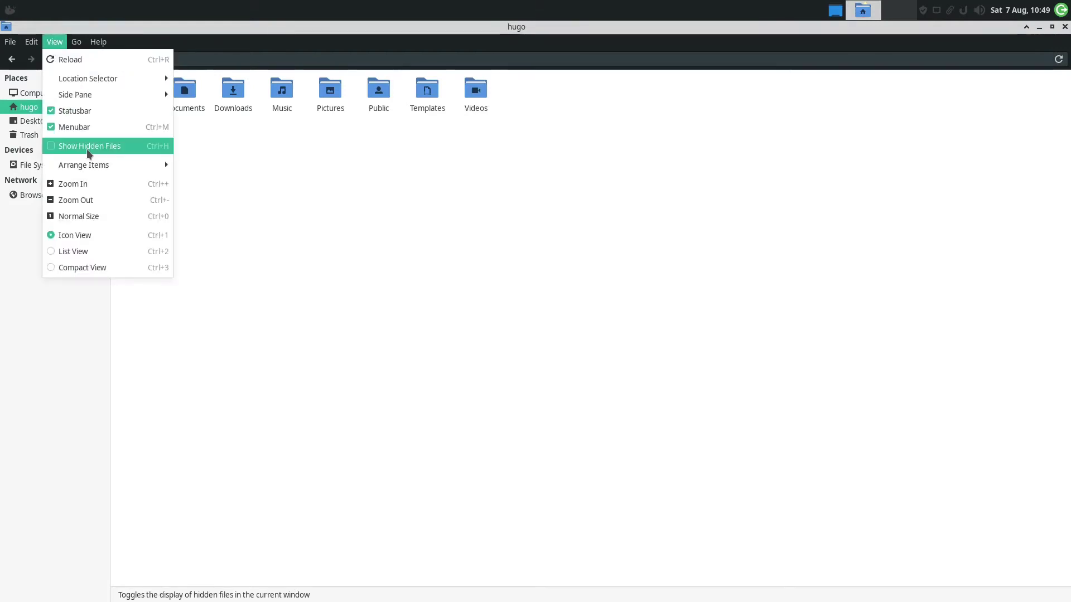
{"action": "left_click", "coordinate": [89, 146]}
{"action": "right_click", "coordinate": [423, 258]}
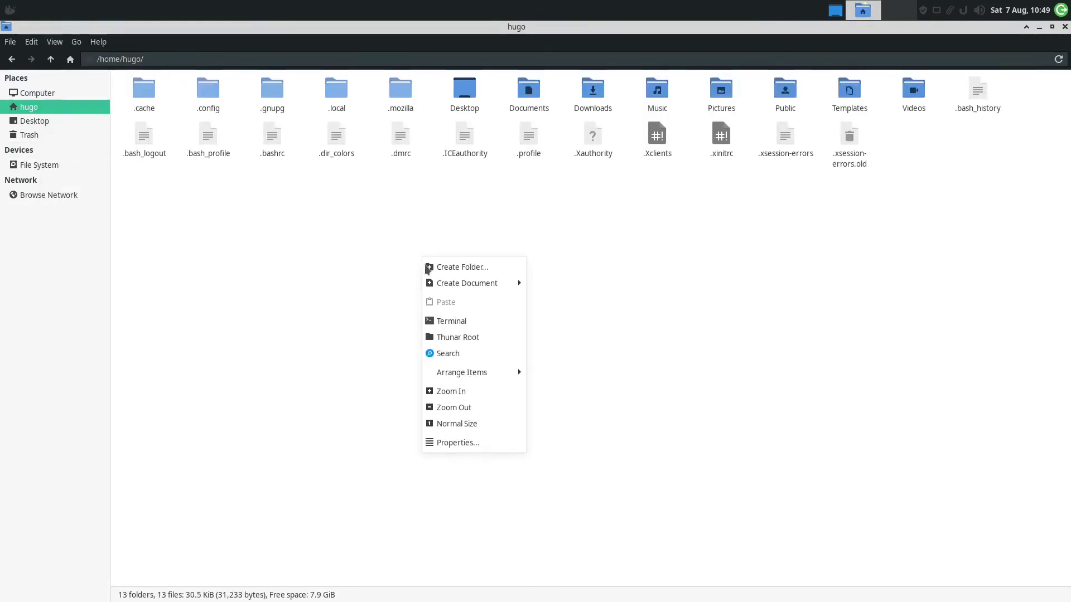
{"action": "left_click", "coordinate": [428, 269]}
{"action": "type", "text": "."}
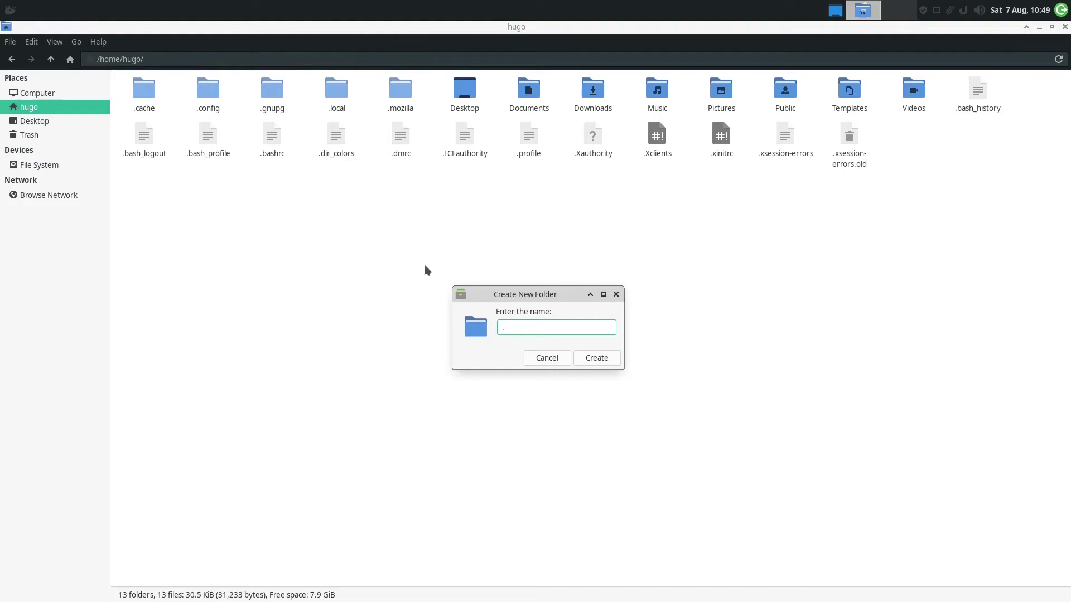
{"action": "type", "text": "icons"}
{"action": "key", "text": "Return"}
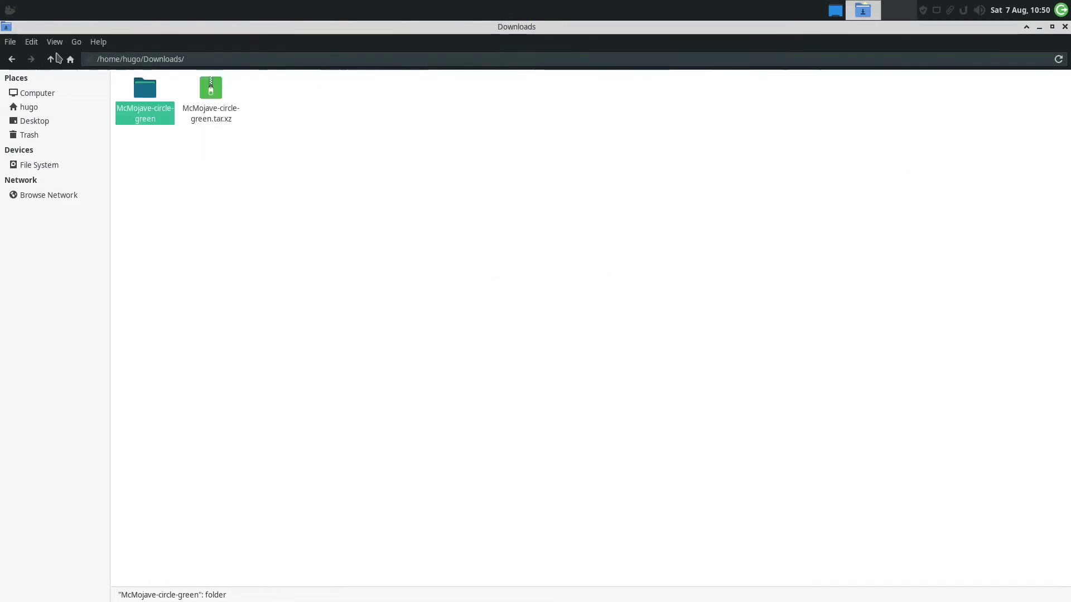
{"action": "double_click", "coordinate": [139, 92]}
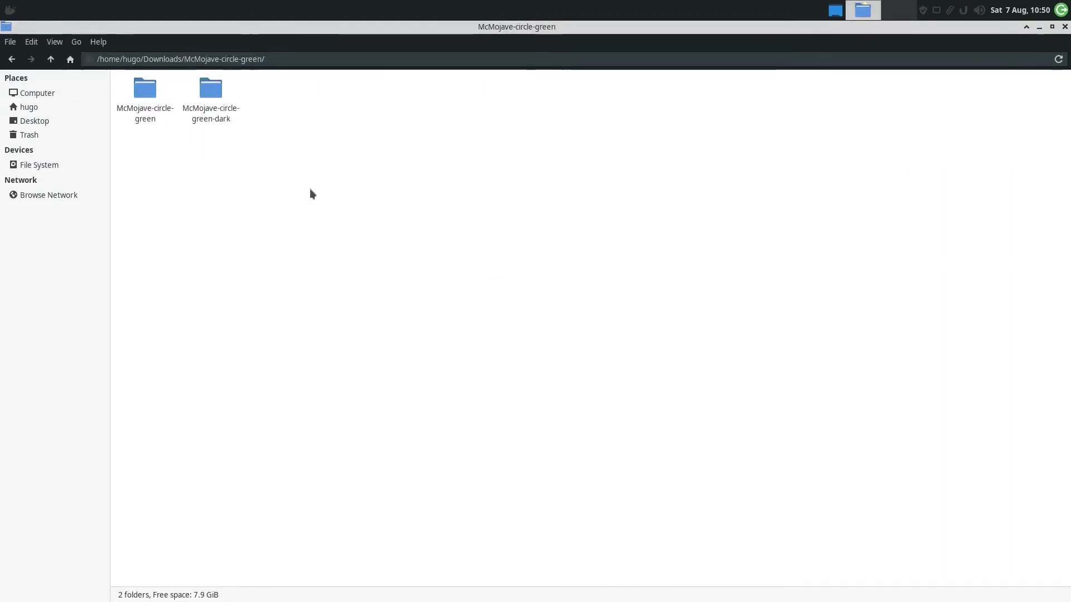
{"action": "left_click_drag", "start_coordinate": [310, 192], "coordinate": [139, 89]}
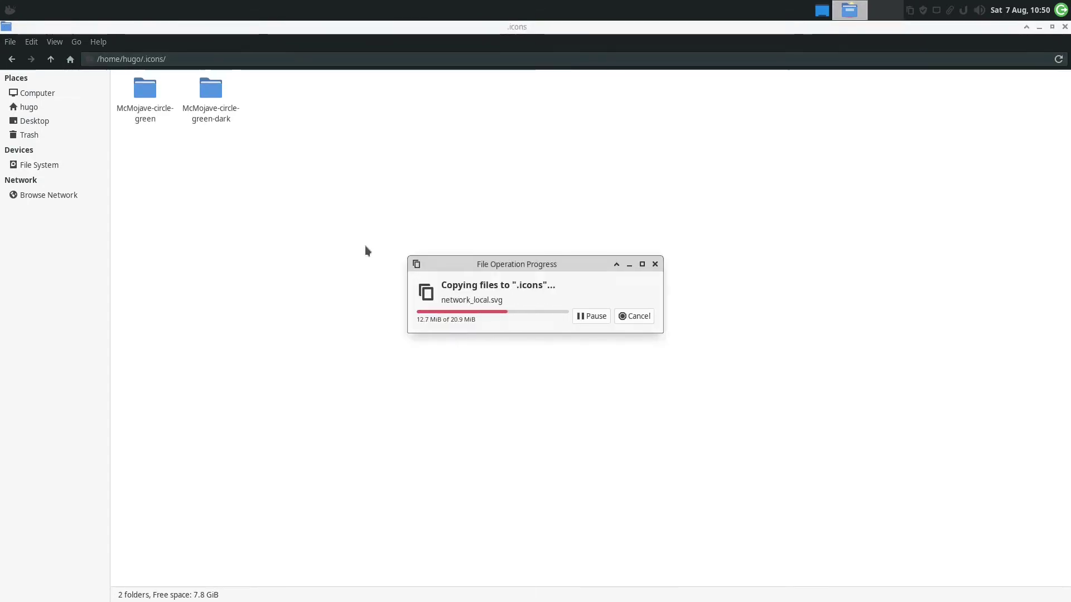
Pick McMojave-circle-green in Settings Manager's Appearance Icons tab, then close Appearance
{"action": "key", "text": "ctrl+space"}
{"action": "type", "text": "sett"}
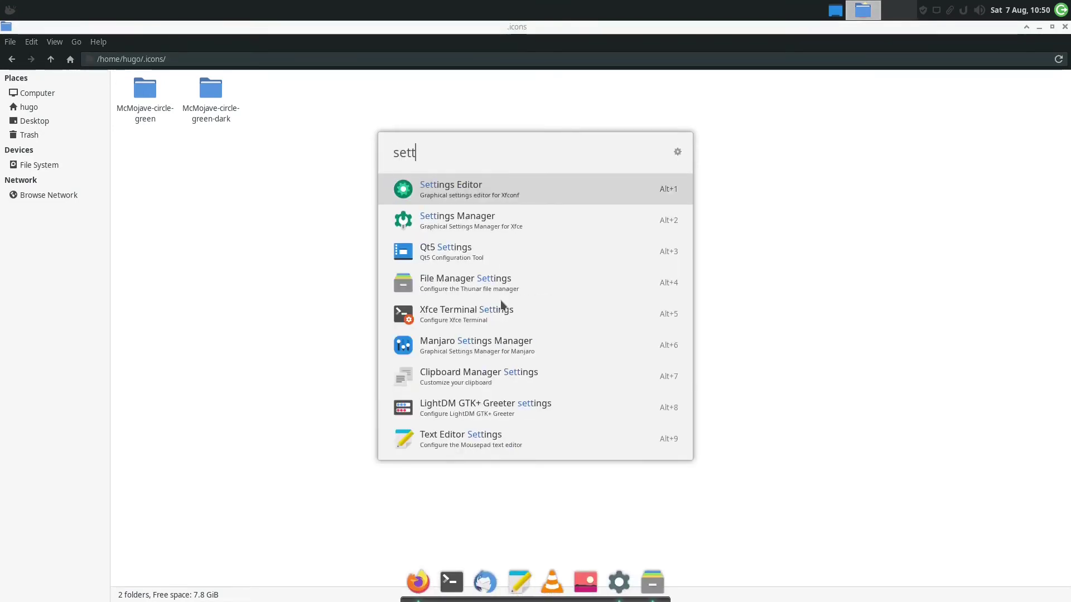
{"action": "key", "text": "alt+2"}
{"action": "left_click", "coordinate": [497, 290]}
{"action": "left_click", "coordinate": [408, 201]}
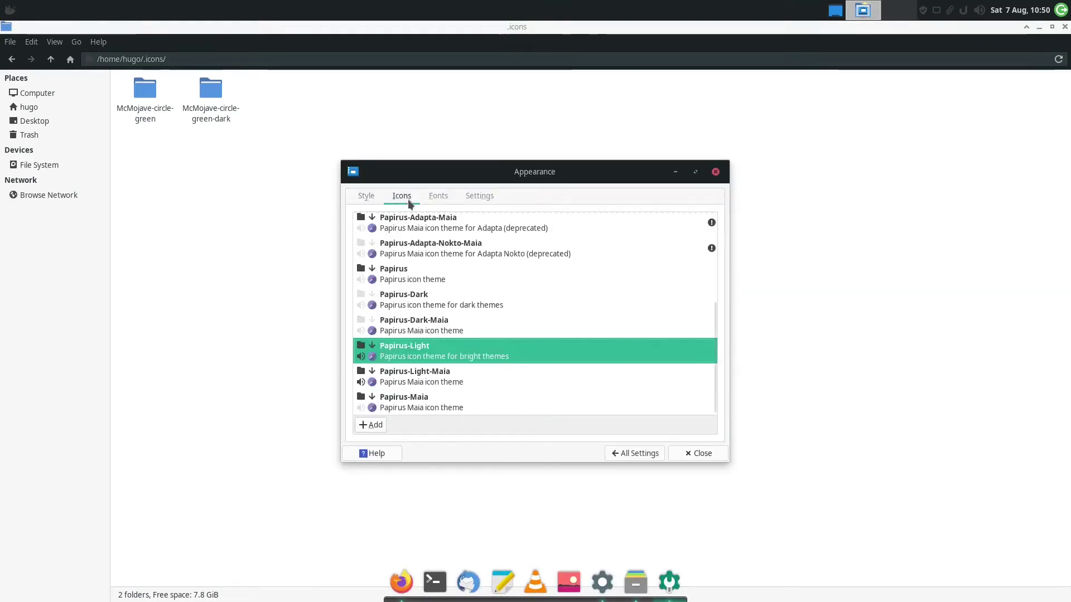
{"action": "scroll", "coordinate": [494, 312], "scroll_direction": "up", "scroll_amount": 3}
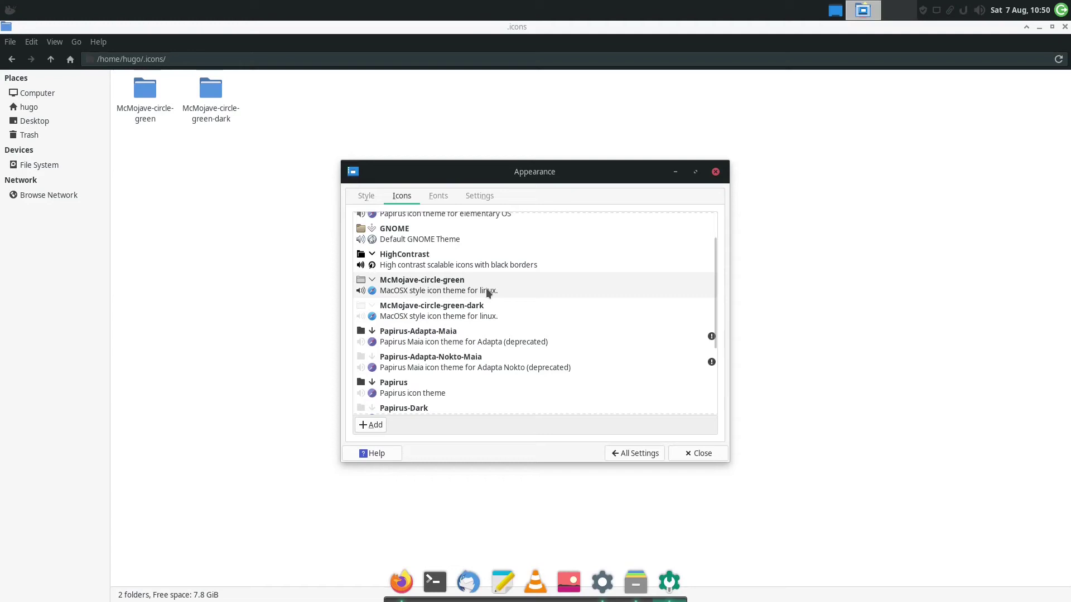
{"action": "left_click", "coordinate": [487, 292]}
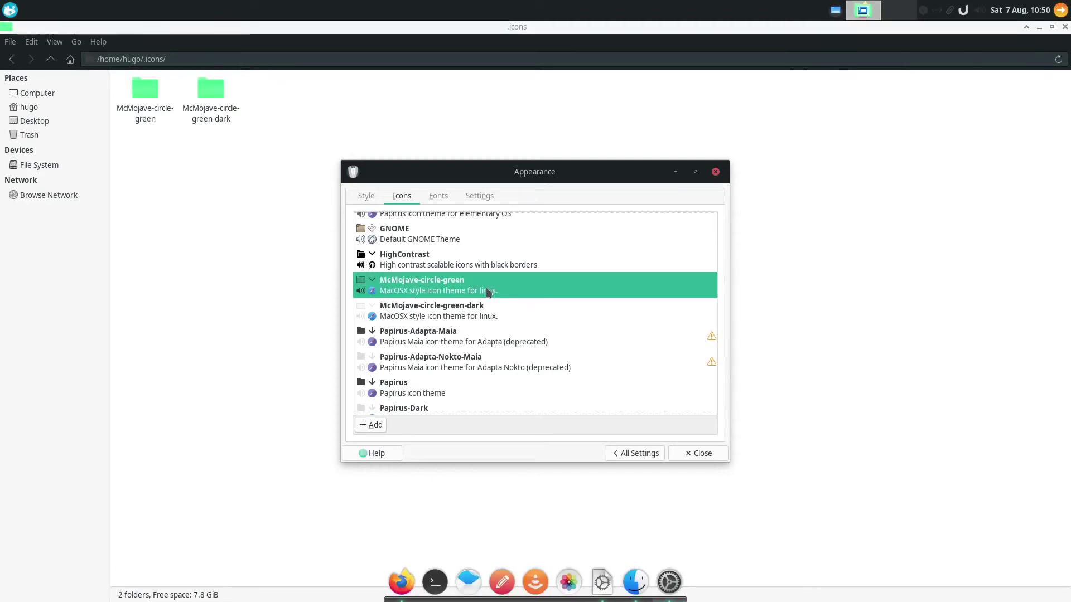
{"action": "key", "text": "Escape"}
{"action": "left_click", "coordinate": [295, 168]}
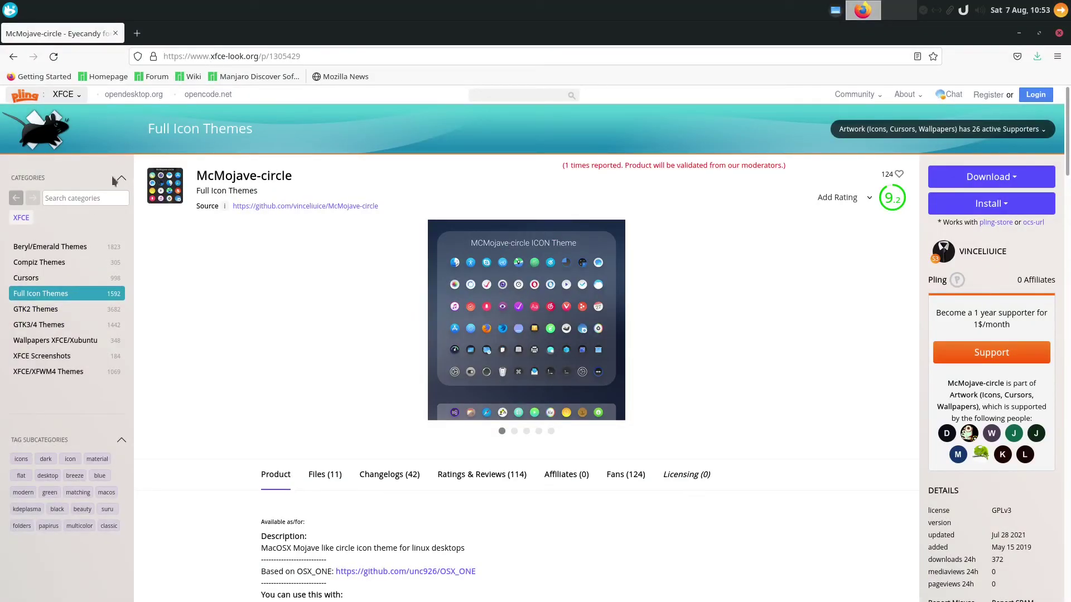
Open the McMojave theme page from xfce-look.org's GTK3/4 Themes sorted by rating
{"action": "left_click", "coordinate": [56, 328]}
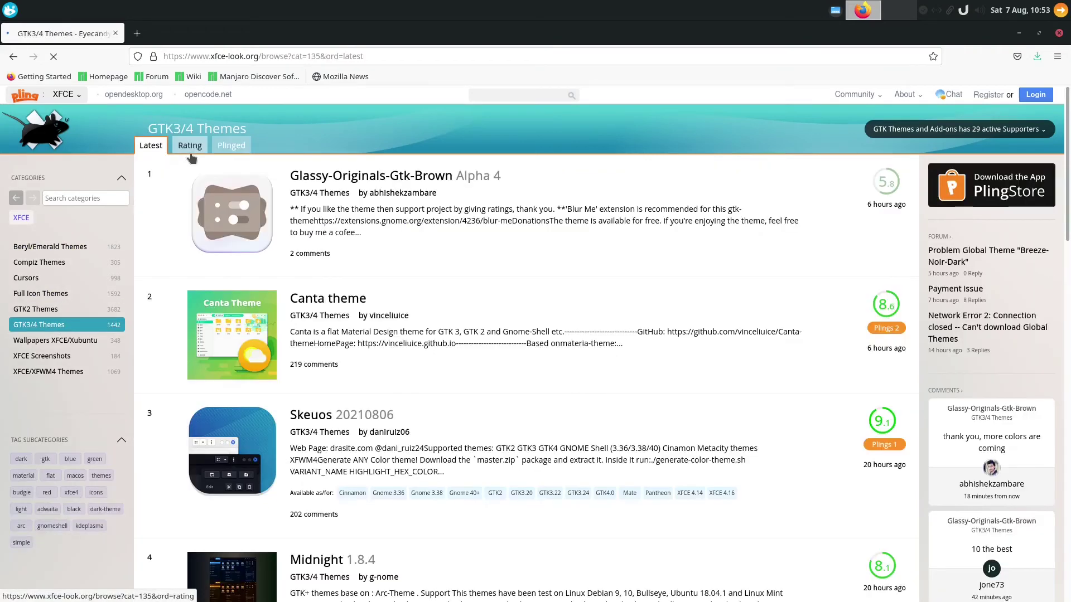
{"action": "left_click", "coordinate": [188, 156]}
{"action": "scroll", "coordinate": [340, 419], "scroll_direction": "down", "scroll_amount": 5}
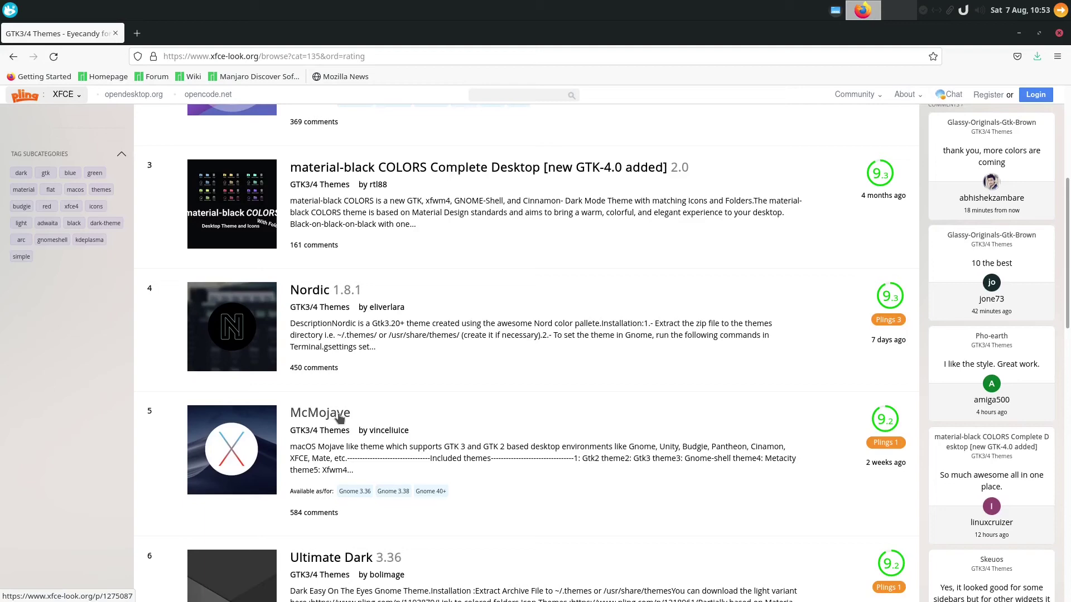
{"action": "left_click", "coordinate": [341, 418]}
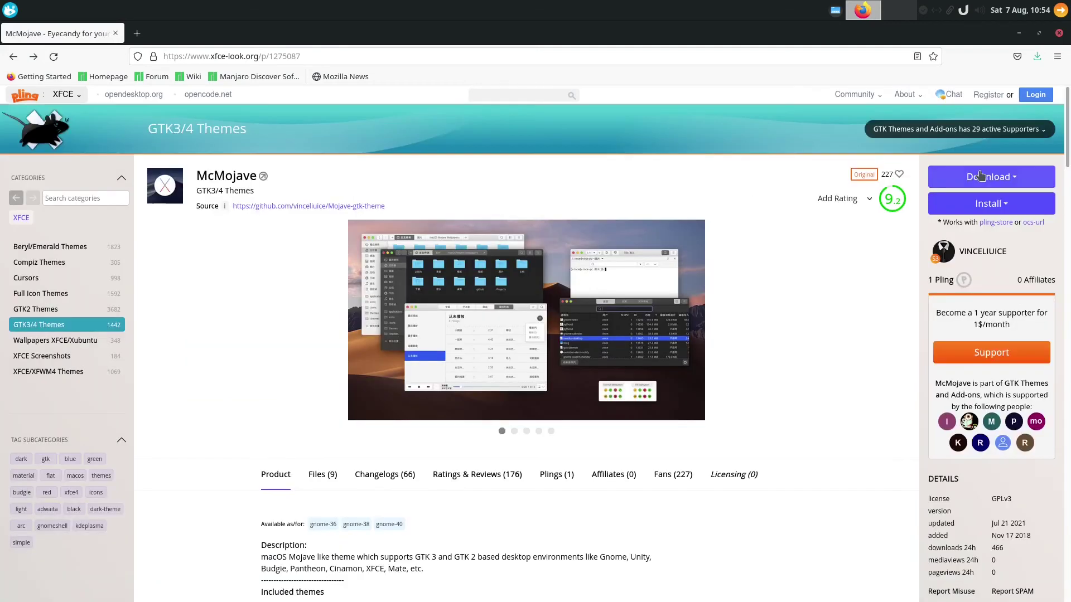
Check the Mojave-gtk-theme download's GitHub page, then return to the McMojave theme page
{"action": "left_click", "coordinate": [990, 178]}
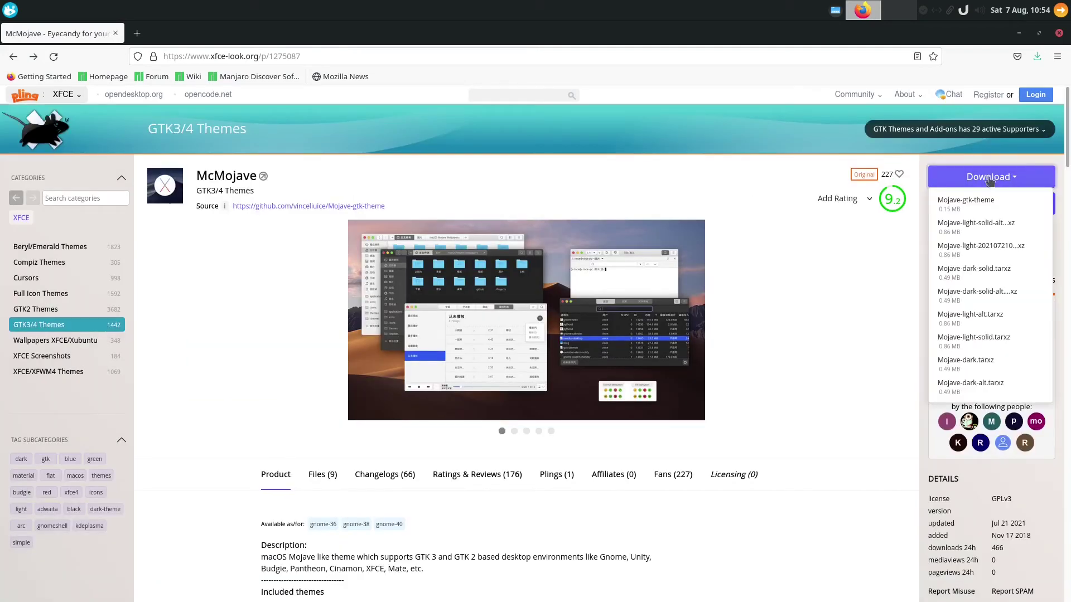
{"action": "left_click", "coordinate": [985, 205]}
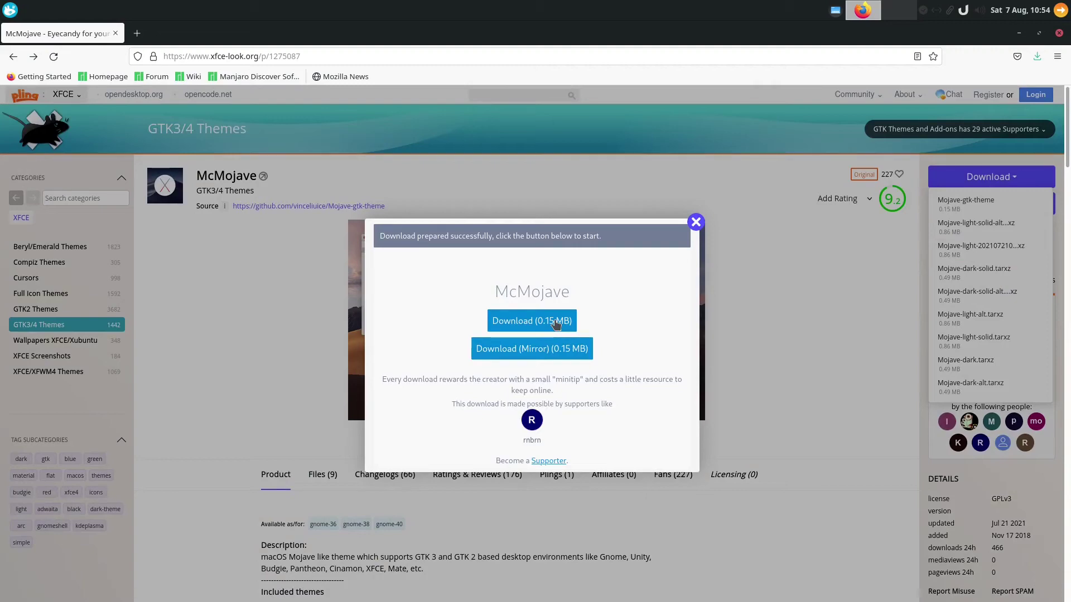
{"action": "left_click", "coordinate": [531, 321]}
{"action": "left_click", "coordinate": [555, 317]}
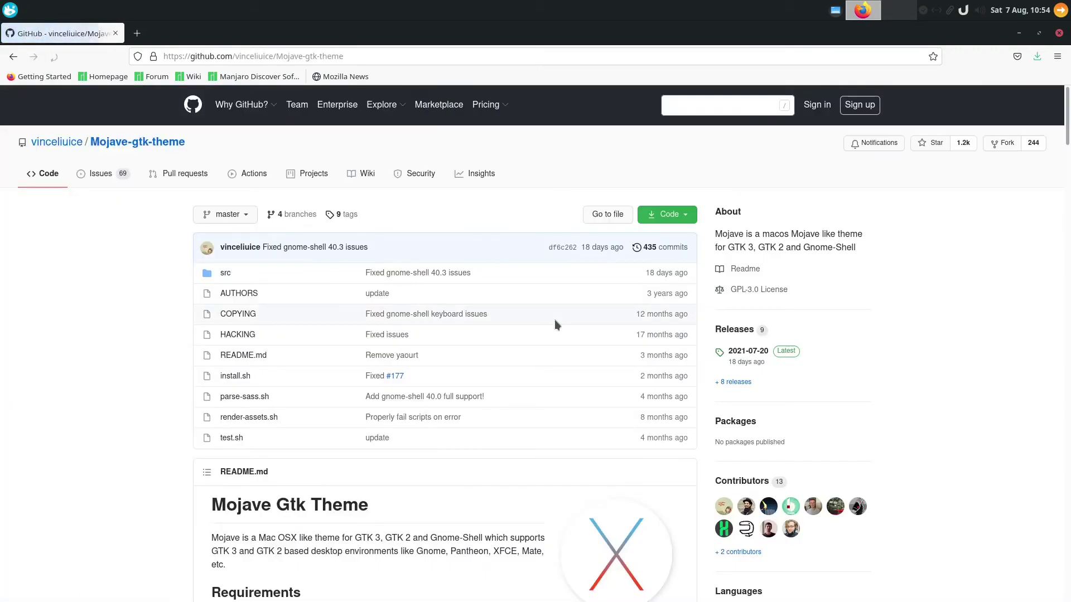
{"action": "scroll", "coordinate": [201, 417], "scroll_direction": "down", "scroll_amount": 5}
{"action": "scroll", "coordinate": [199, 417], "scroll_direction": "down", "scroll_amount": 5}
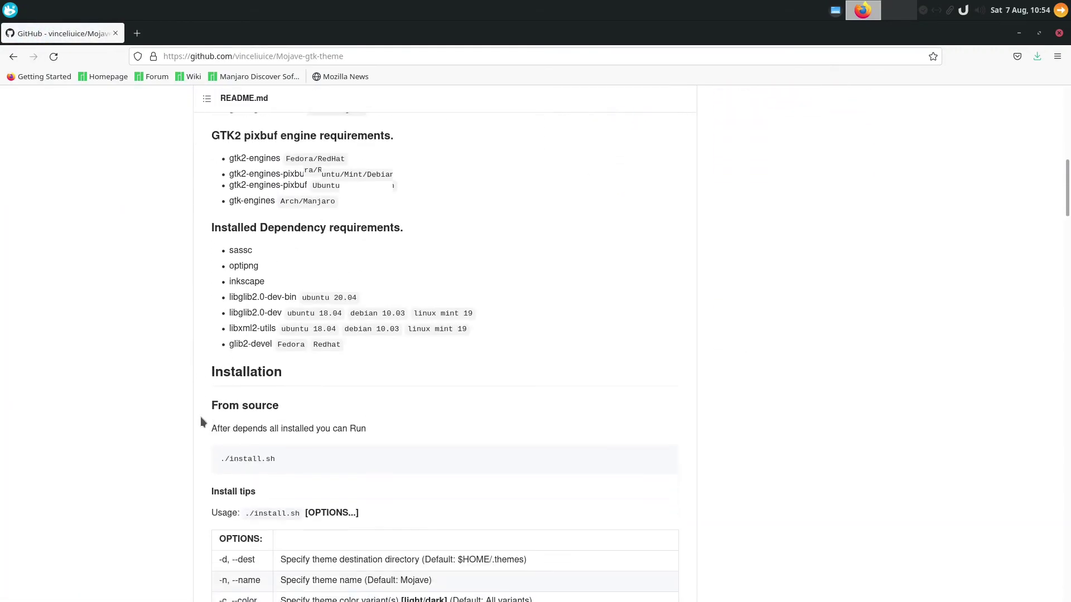
{"action": "left_click", "coordinate": [14, 57]}
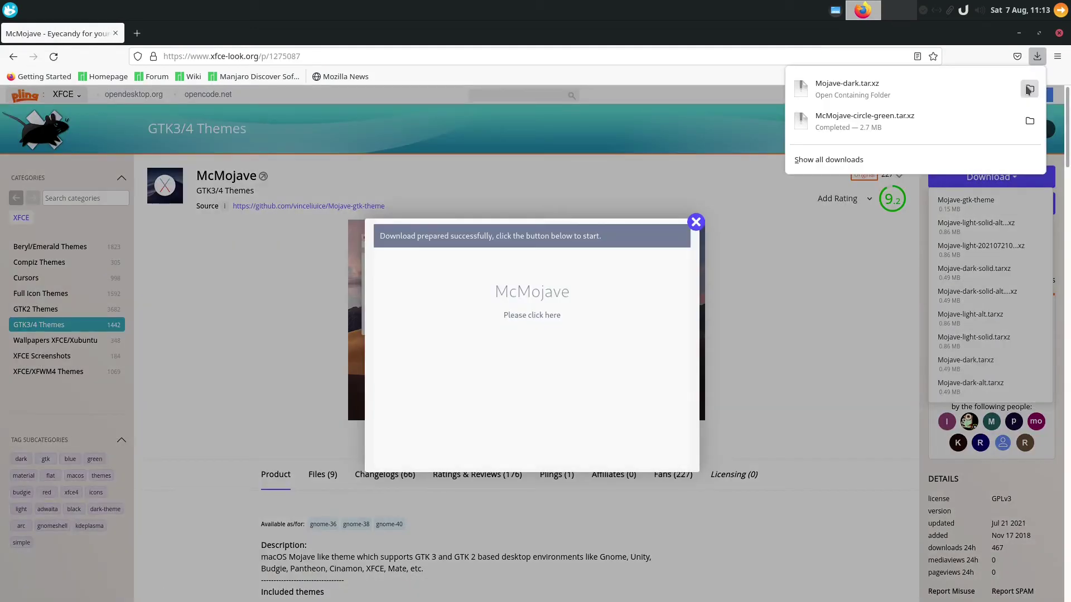
Extract the Mojave-dark archive in Downloads and look inside the resulting Mojave-dark folder
{"action": "left_click", "coordinate": [1030, 89]}
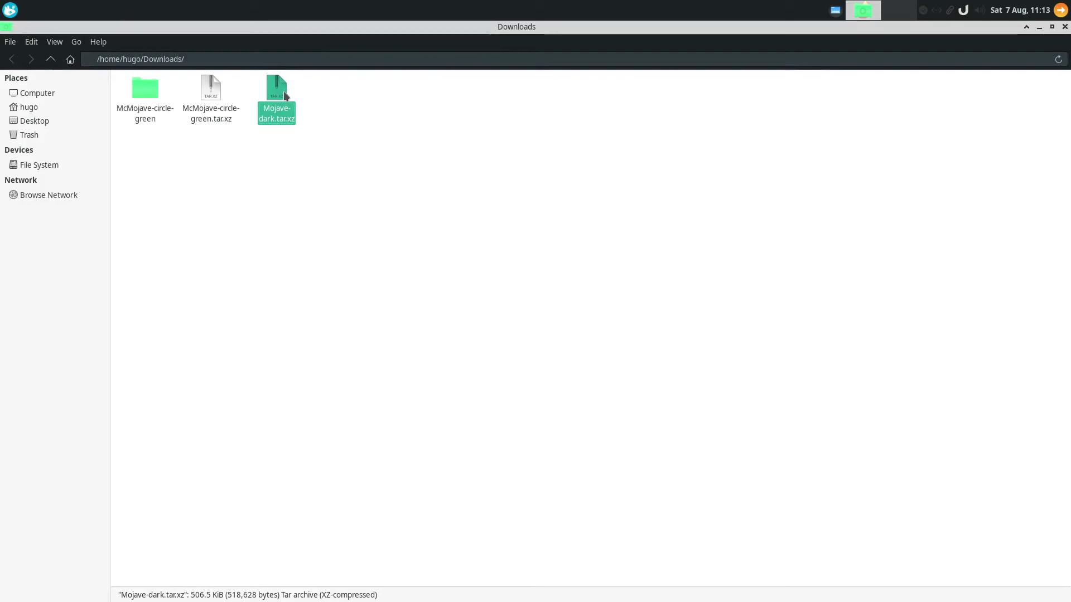
{"action": "right_click", "coordinate": [283, 92]}
{"action": "left_click", "coordinate": [319, 245]}
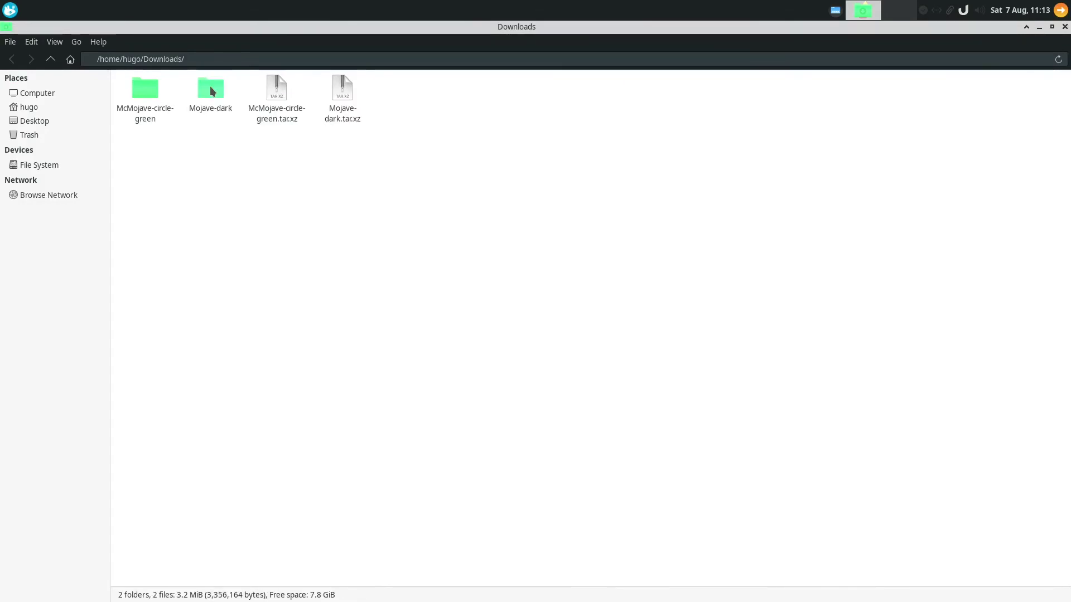
{"action": "double_click", "coordinate": [210, 86]}
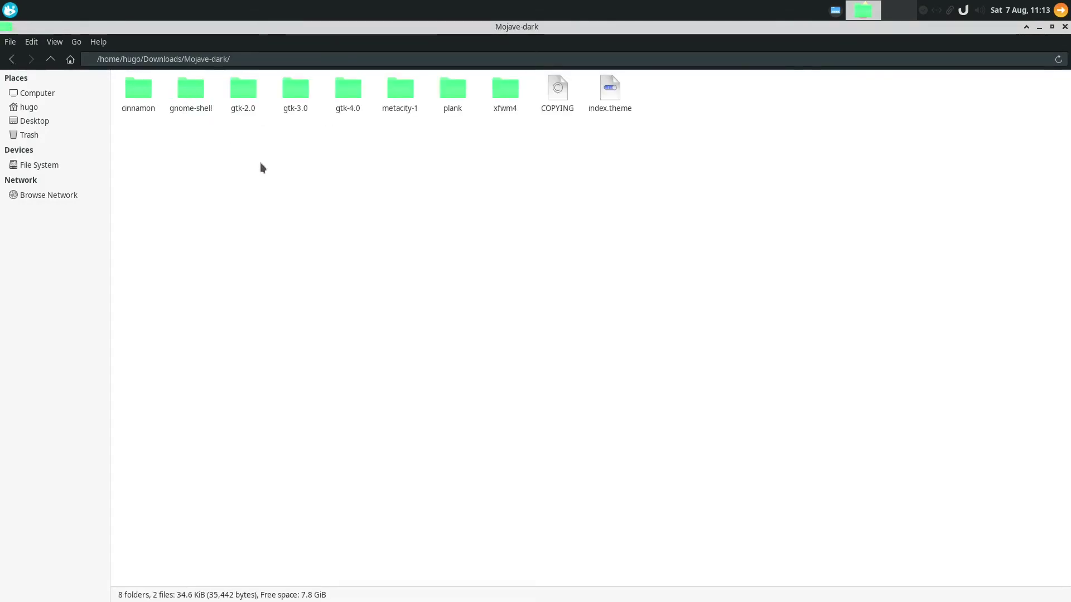
{"action": "key", "text": "BackSpace"}
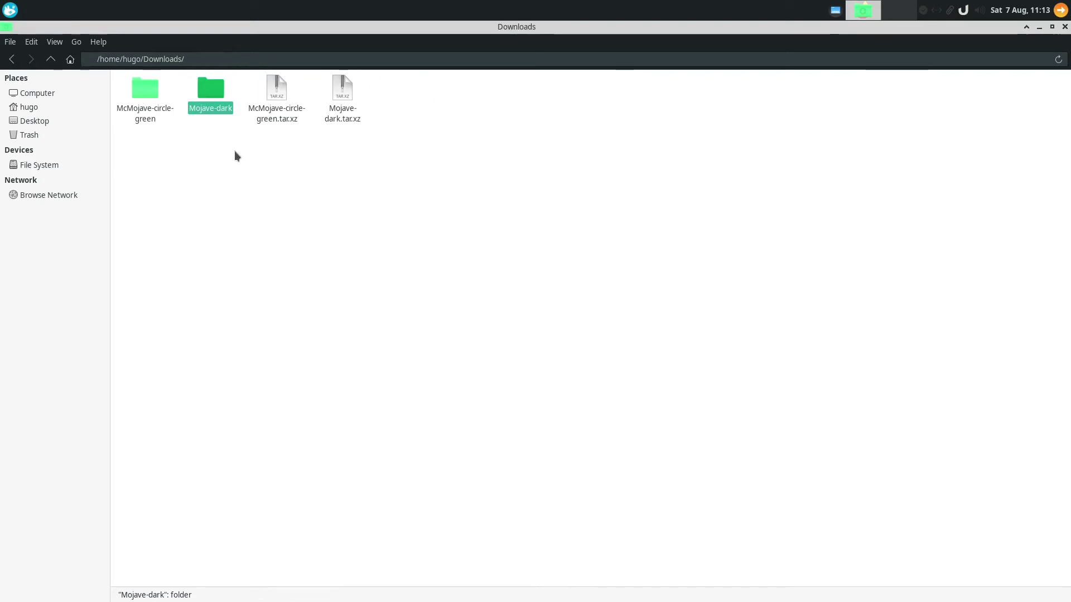
Create a hidden '.themes' folder in home and paste the Mojave-dark folder into it
{"action": "left_click", "coordinate": [70, 60]}
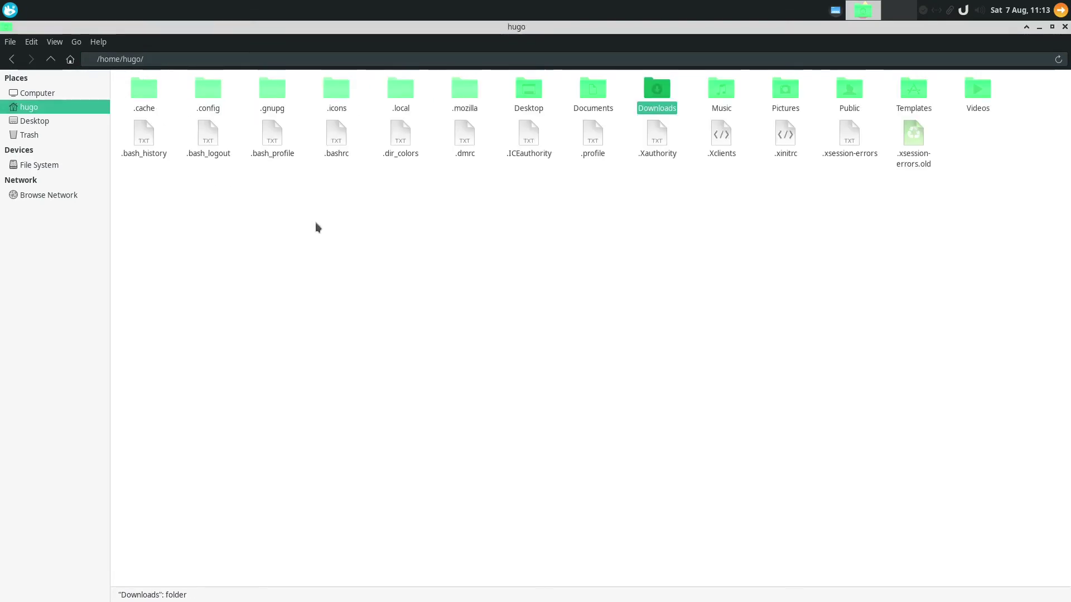
{"action": "right_click", "coordinate": [316, 222]}
{"action": "left_click", "coordinate": [327, 232]}
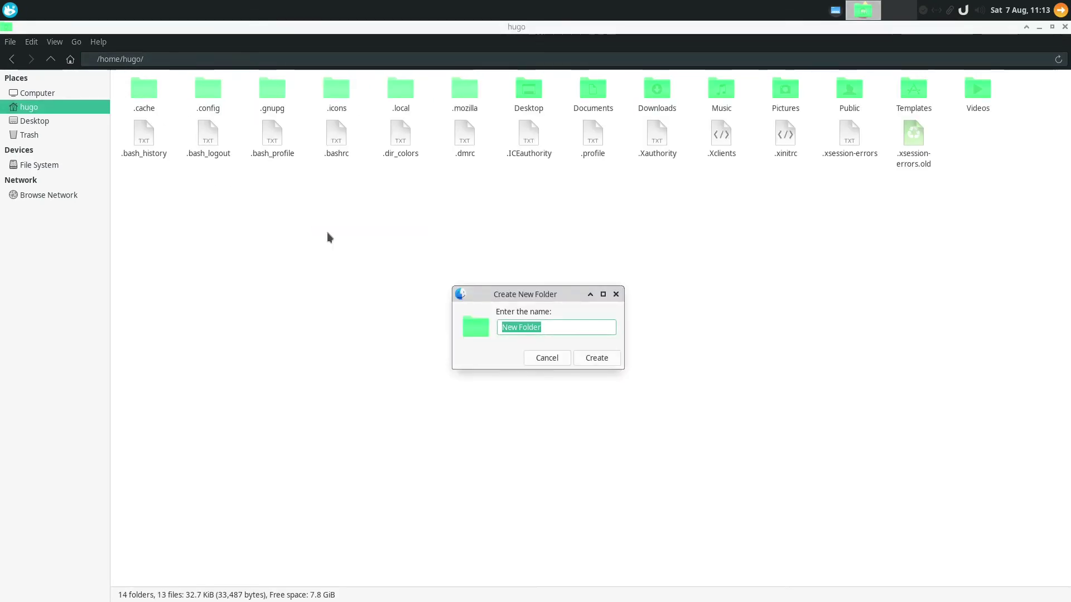
{"action": "type", "text": ".themes"}
{"action": "key", "text": "Return"}
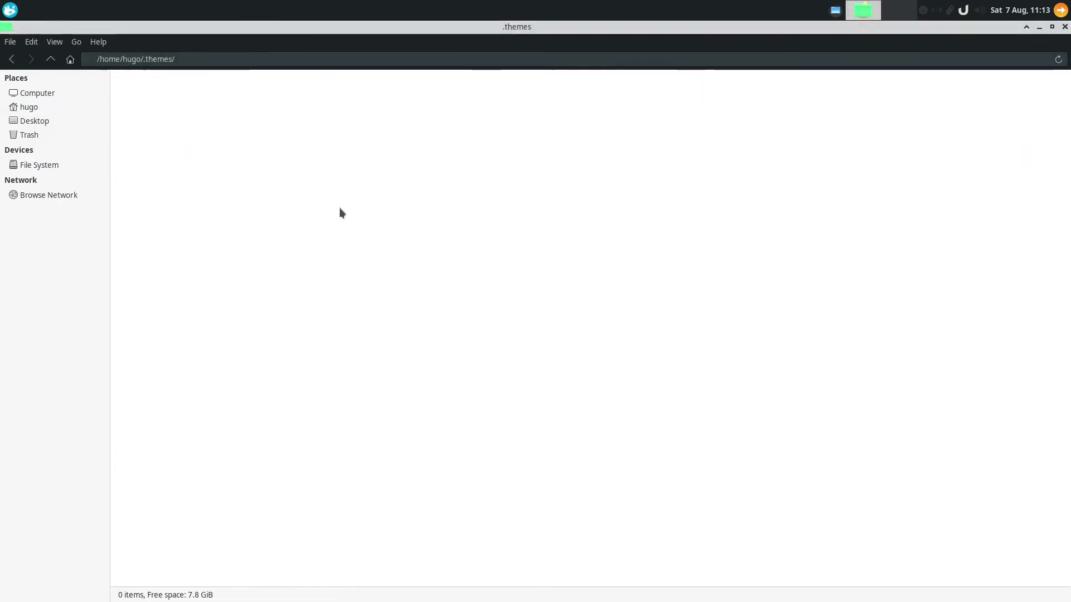
{"action": "key", "text": "ctrl+v"}
{"action": "key", "text": "ctrl+space"}
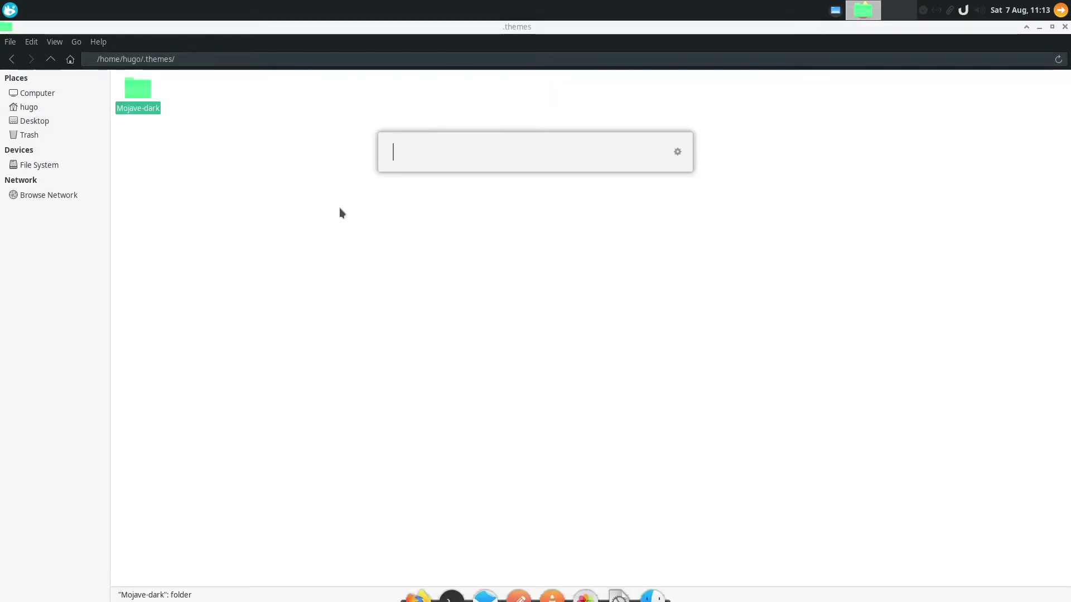
Apply the Mojave-dark style in Settings Manager's Appearance, then open and close the log-out dialog
{"action": "type", "text": "sett"}
{"action": "key", "text": "Return"}
{"action": "left_click", "coordinate": [485, 218]}
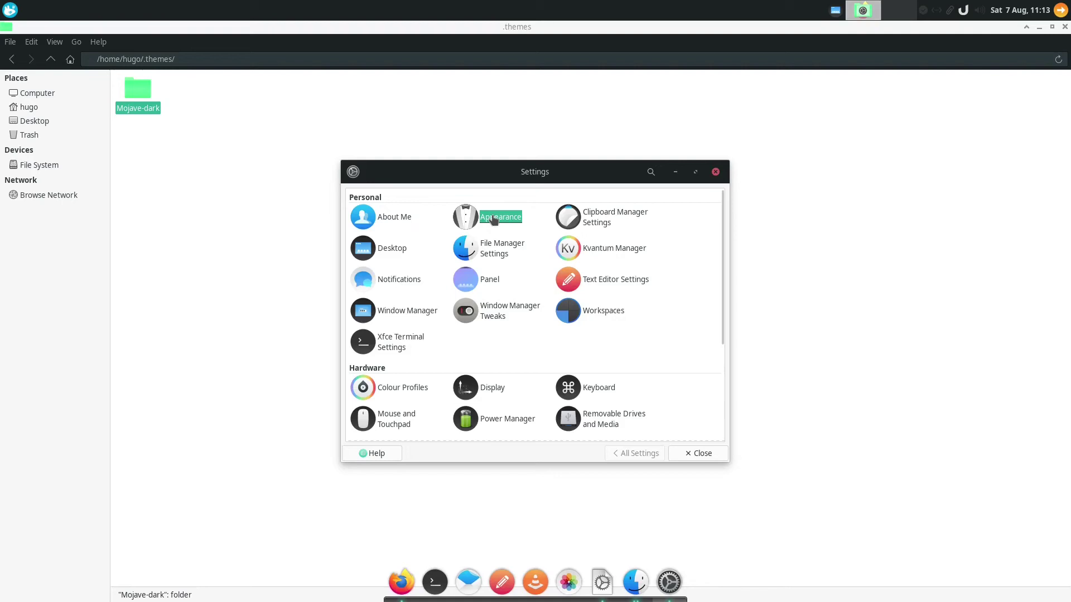
{"action": "scroll", "coordinate": [410, 395], "scroll_direction": "down", "scroll_amount": 1}
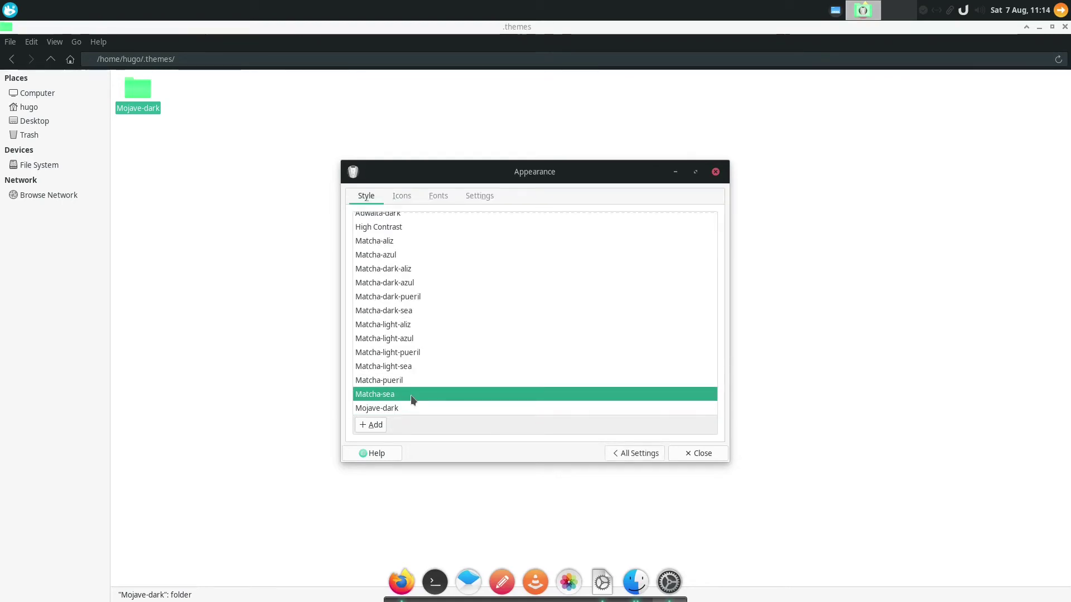
{"action": "left_click", "coordinate": [411, 407]}
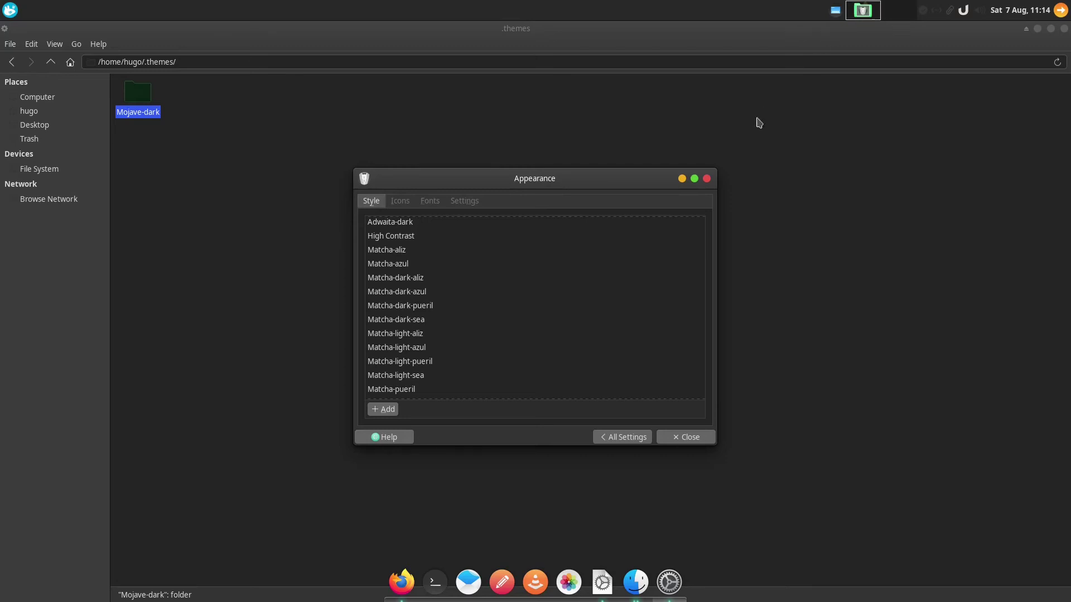
{"action": "left_click", "coordinate": [706, 179]}
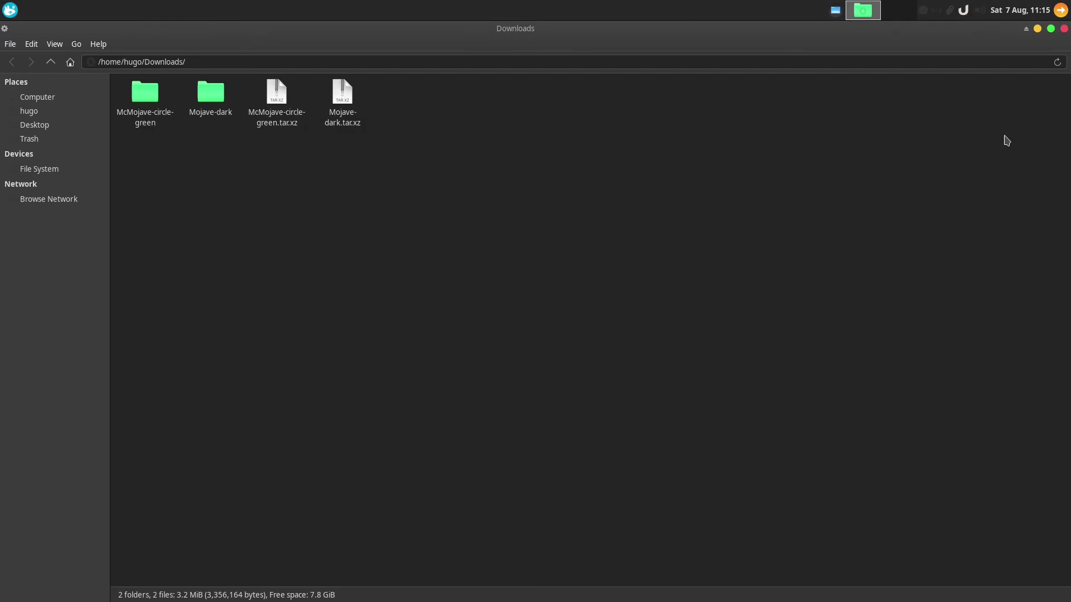
{"action": "left_click", "coordinate": [1060, 10]}
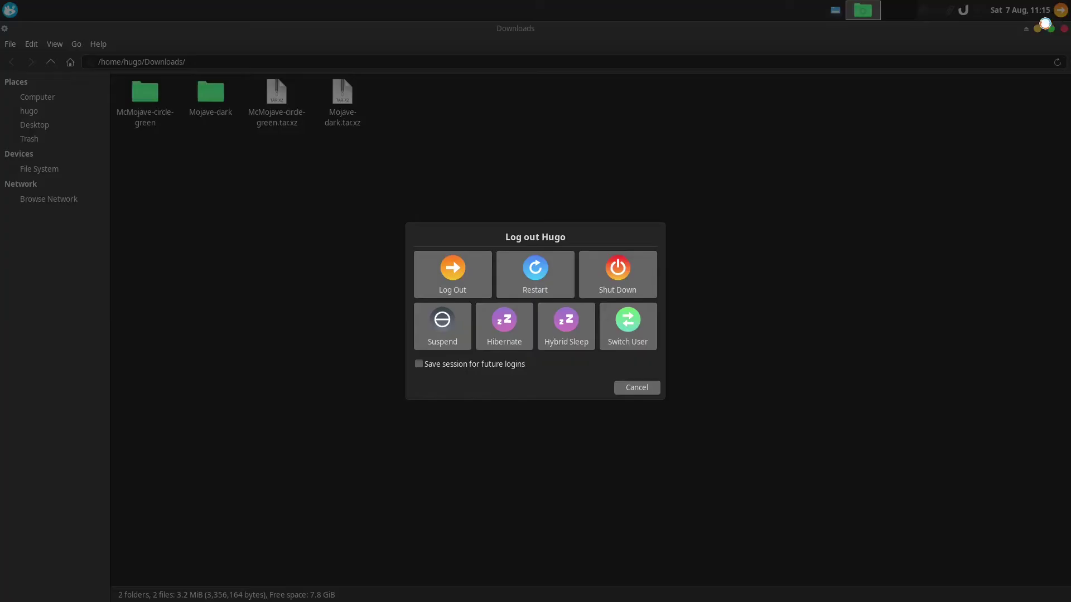
{"action": "left_click", "coordinate": [649, 388]}
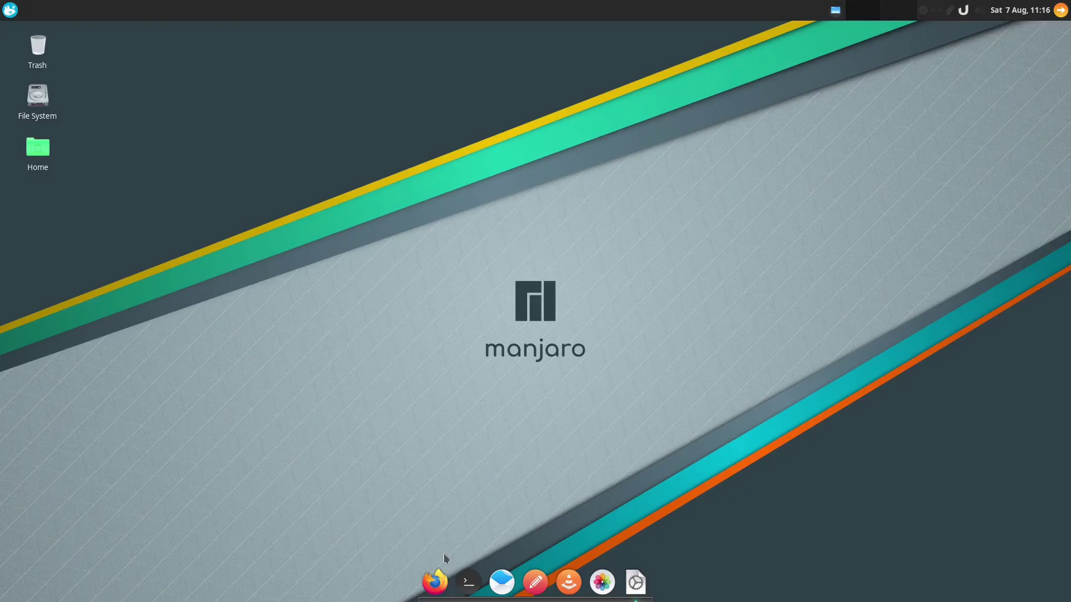
Turn off Firefox's Title Bar through More Tools > Customize Toolbar
{"action": "left_click", "coordinate": [436, 579]}
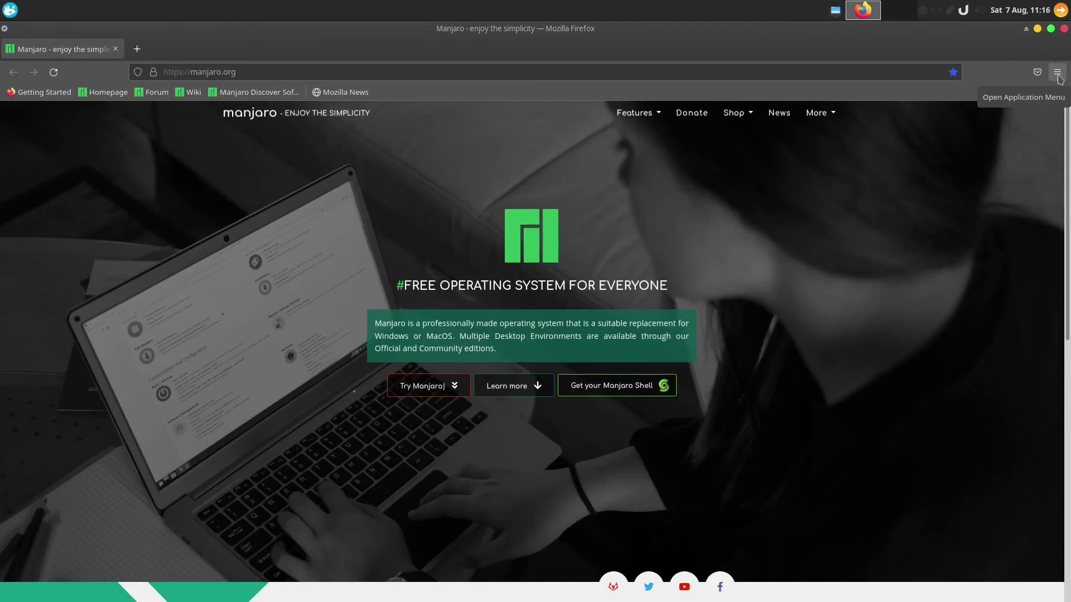
{"action": "left_click", "coordinate": [1058, 73]}
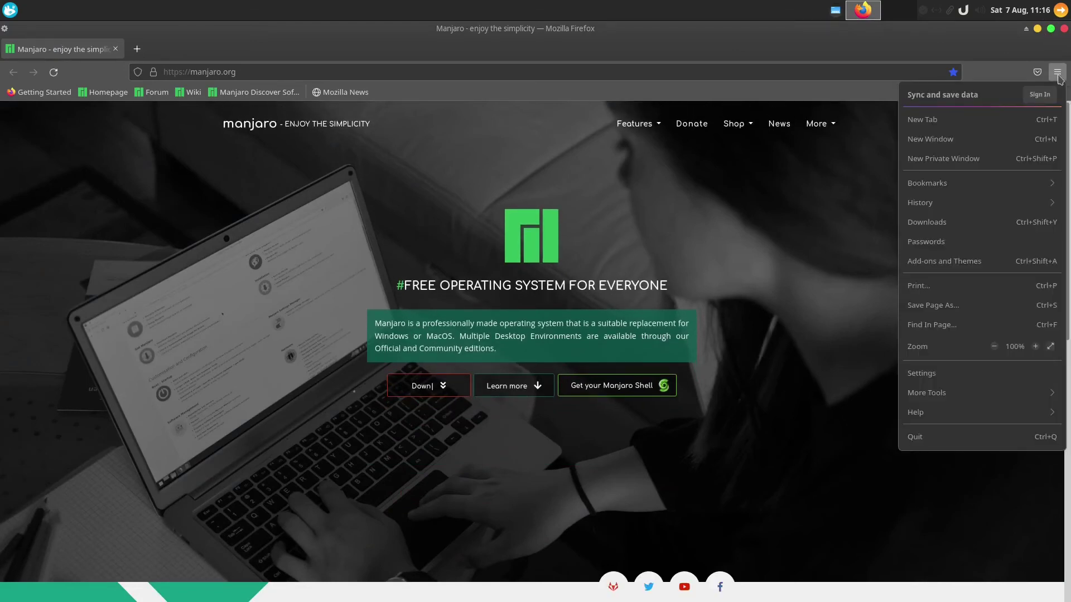
{"action": "left_click", "coordinate": [967, 395]}
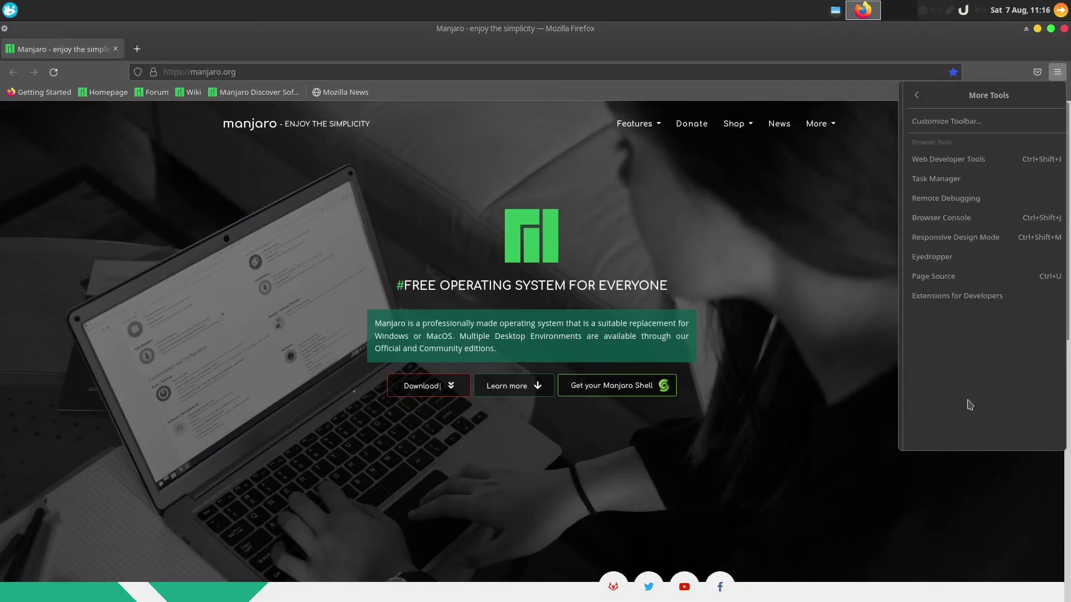
{"action": "left_click", "coordinate": [951, 130]}
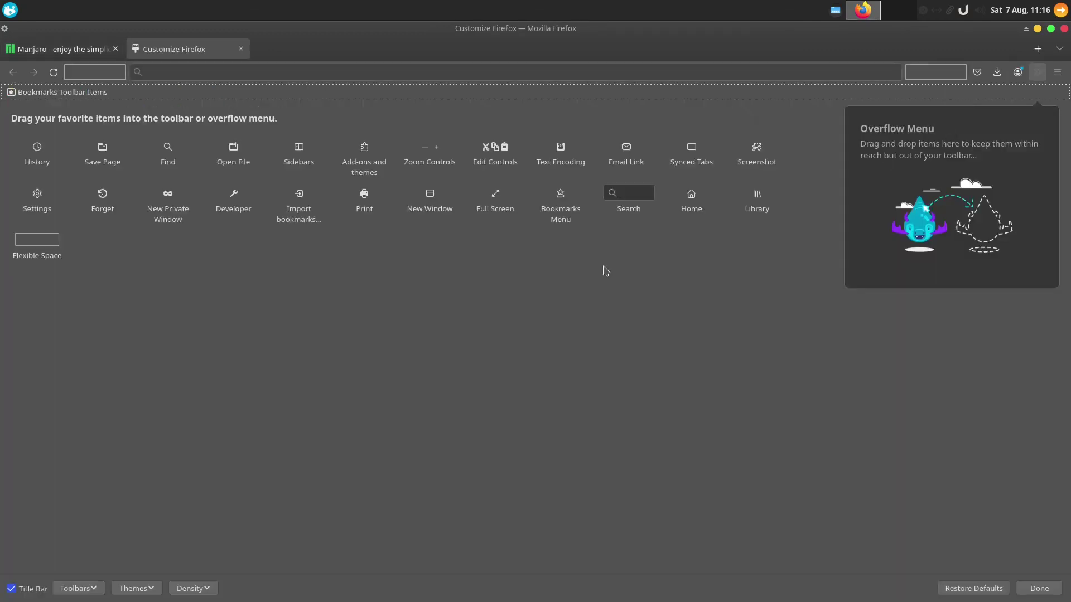
{"action": "left_click", "coordinate": [11, 589]}
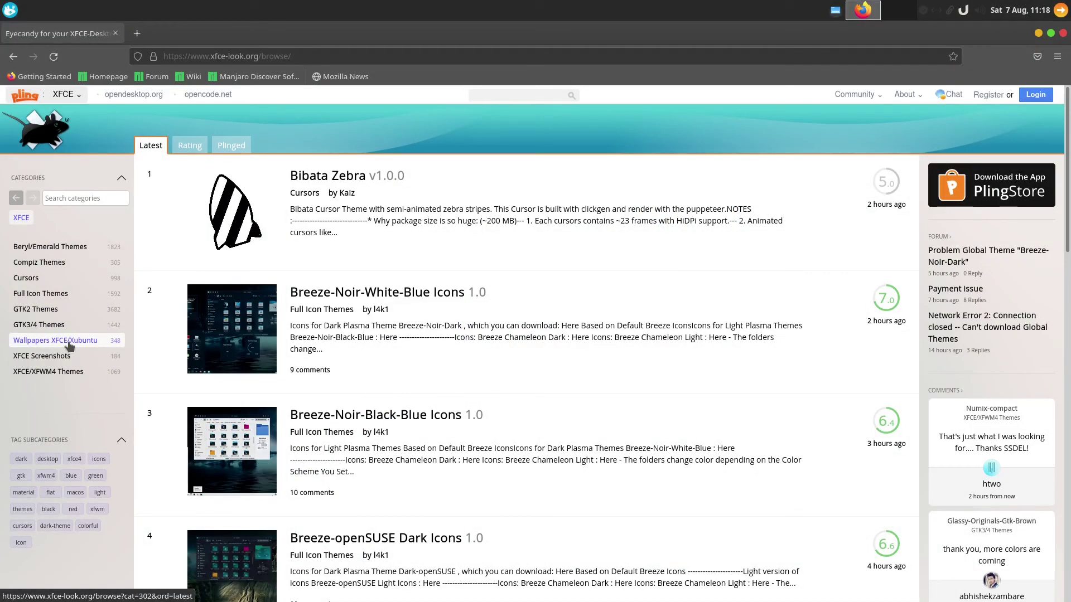
Download the 'XFCE 100 No Logo' file of XFCE Desktop Wallpaper 100 from xfce-look.org
{"action": "left_click", "coordinate": [68, 341]}
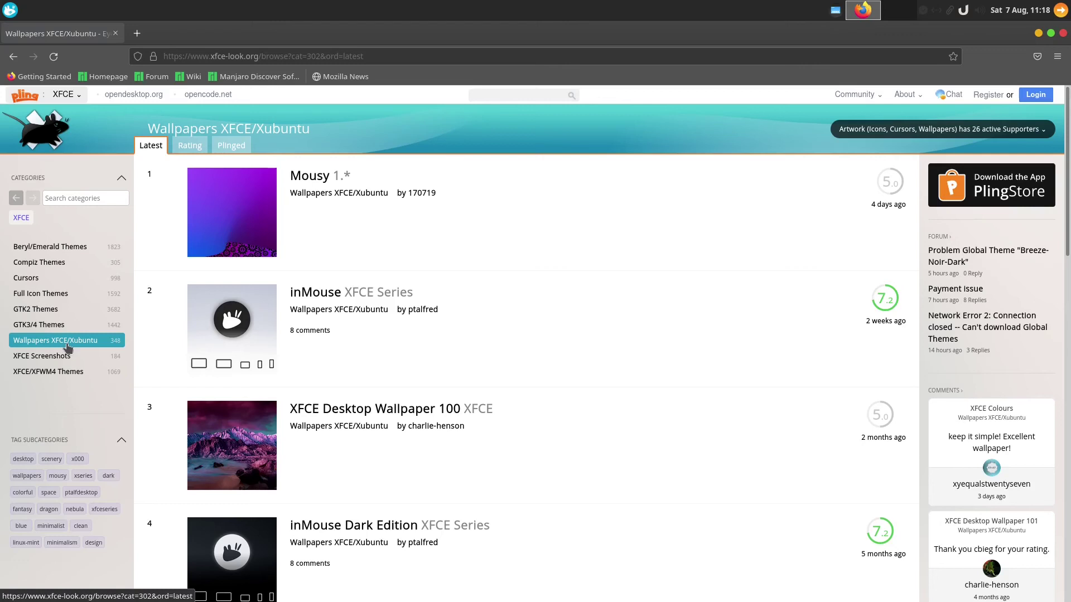
{"action": "left_click", "coordinate": [370, 415]}
{"action": "left_click", "coordinate": [995, 177]}
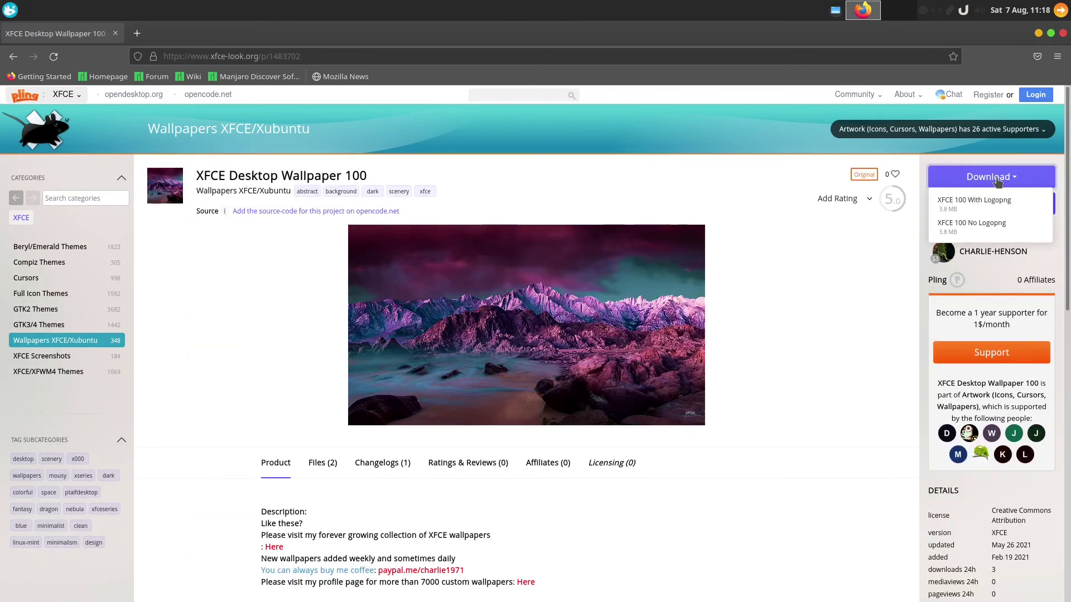
{"action": "left_click", "coordinate": [978, 228]}
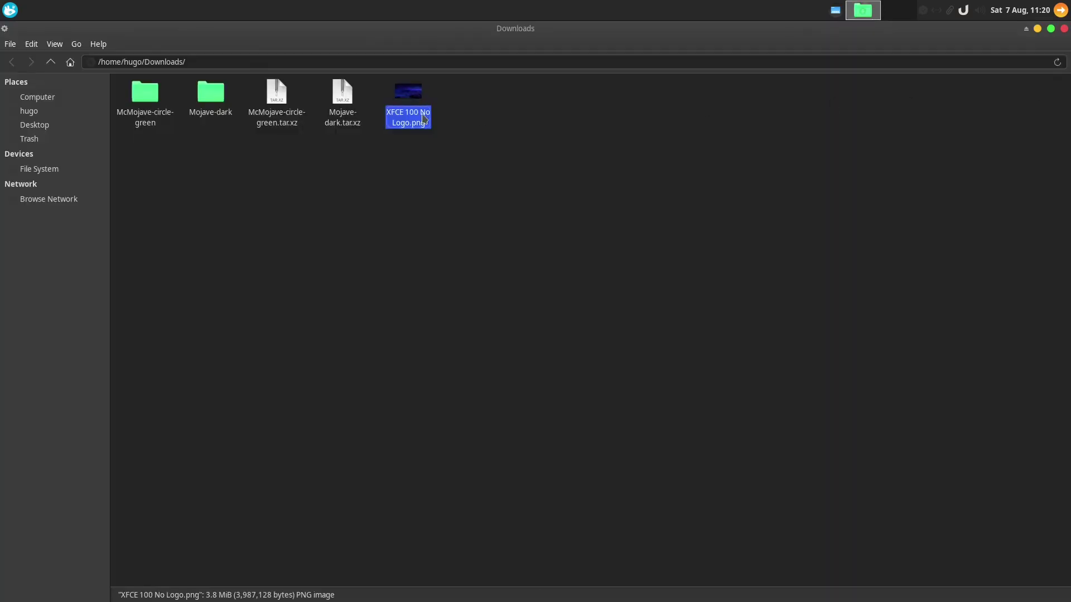
Set XFCE 100 No Logo.png as the desktop wallpaper, then open and close the applications menu
{"action": "right_click", "coordinate": [412, 105]}
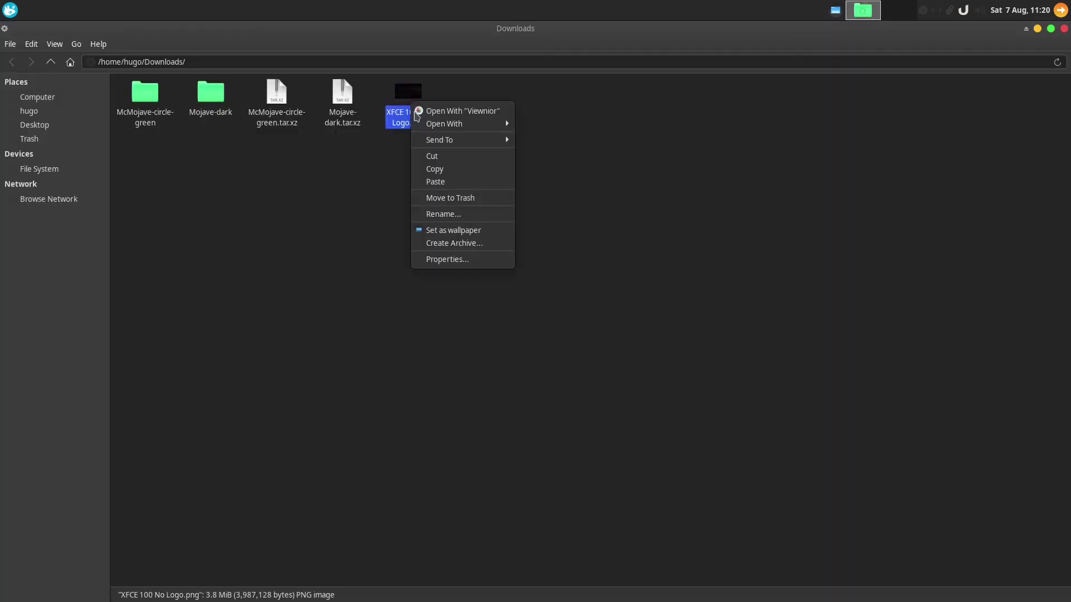
{"action": "left_click", "coordinate": [452, 230]}
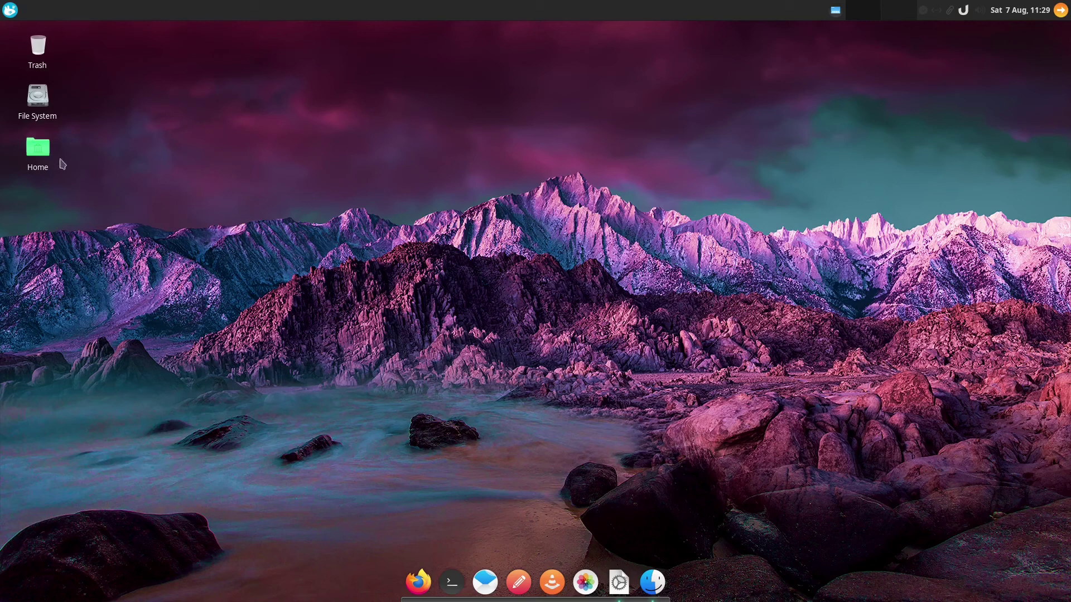
{"action": "left_click", "coordinate": [14, 15]}
{"action": "left_click", "coordinate": [337, 131]}
Add a new Whisker Menu item to the top panel from Panel Preferences' Items tab
{"action": "right_click", "coordinate": [483, 11]}
{"action": "mouse_move", "coordinate": [518, 94]}
{"action": "left_click", "coordinate": [547, 227]}
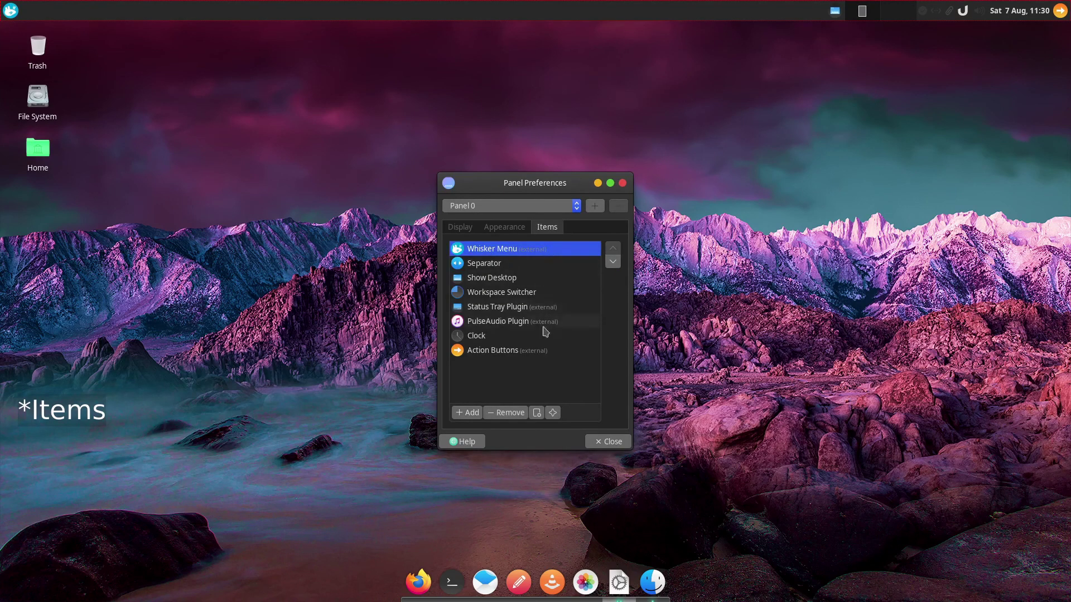
{"action": "left_click", "coordinate": [466, 413]}
{"action": "scroll", "coordinate": [516, 334], "scroll_direction": "down", "scroll_amount": 15}
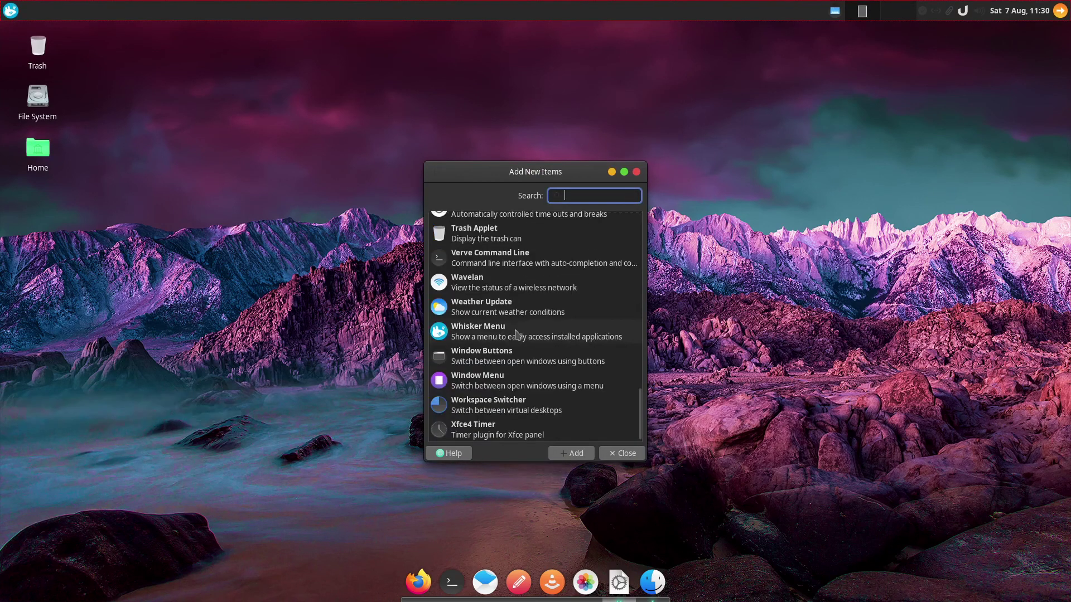
{"action": "left_click", "coordinate": [516, 334]}
{"action": "left_click", "coordinate": [590, 453]}
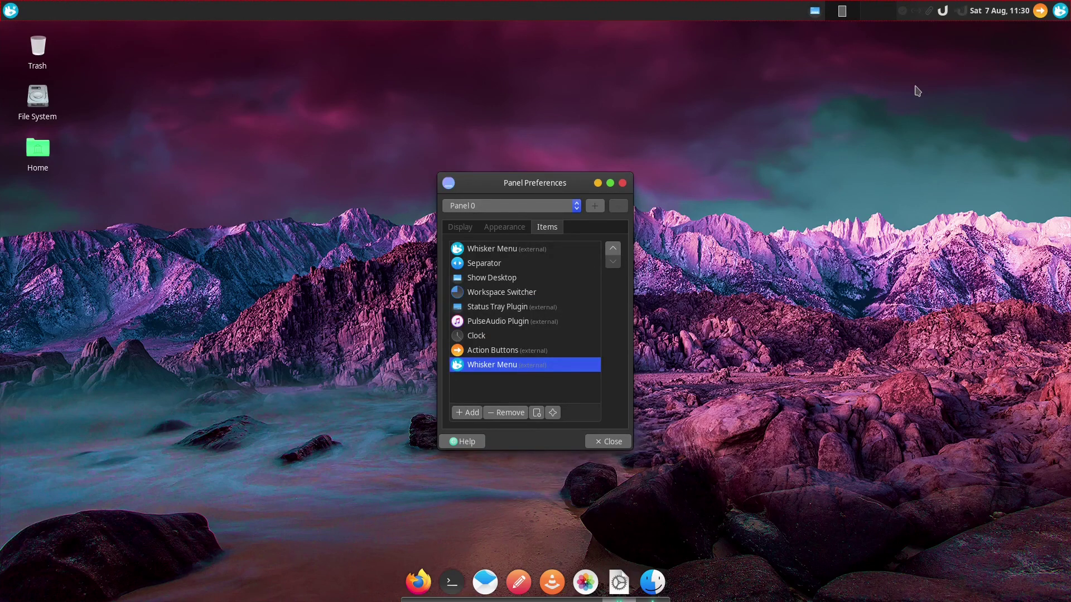
Move the new Whisker Menu to the top of the list and remove the old one
{"action": "left_click", "coordinate": [613, 248]}
{"action": "left_click", "coordinate": [613, 249]}
{"action": "left_click", "coordinate": [613, 249]}
{"action": "left_click", "coordinate": [613, 249]}
{"action": "left_click", "coordinate": [613, 249]}
{"action": "left_click", "coordinate": [613, 249]}
{"action": "left_click", "coordinate": [613, 249]}
{"action": "left_click", "coordinate": [613, 248]}
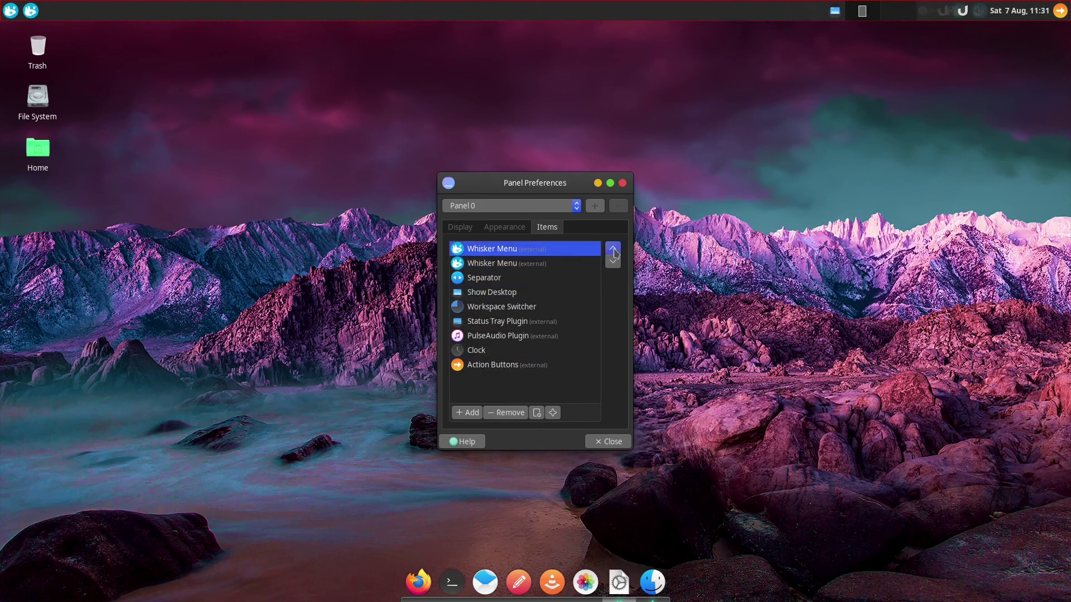
{"action": "left_click", "coordinate": [536, 263]}
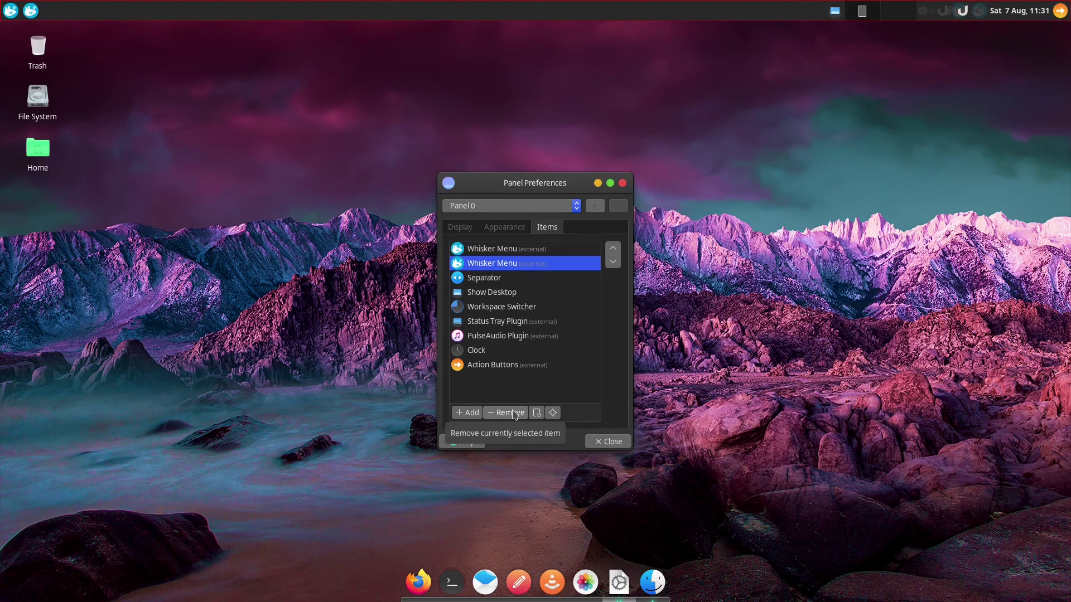
{"action": "left_click", "coordinate": [514, 415]}
{"action": "left_click", "coordinate": [580, 343]}
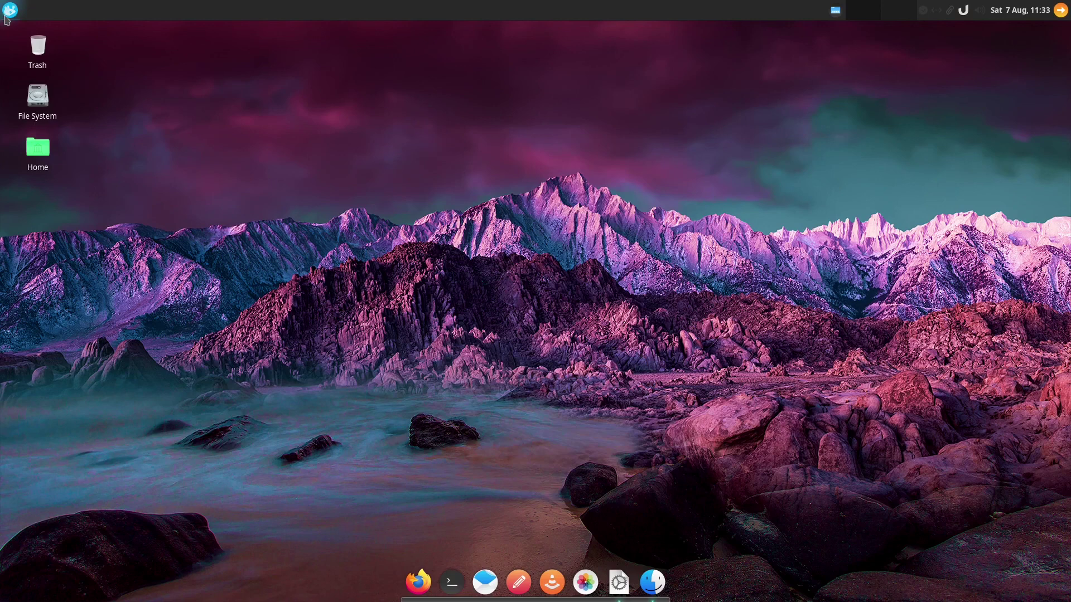
Change the Whisker Menu button icon to applications-all, found by searching 'applications' among All Icons
{"action": "right_click", "coordinate": [7, 16]}
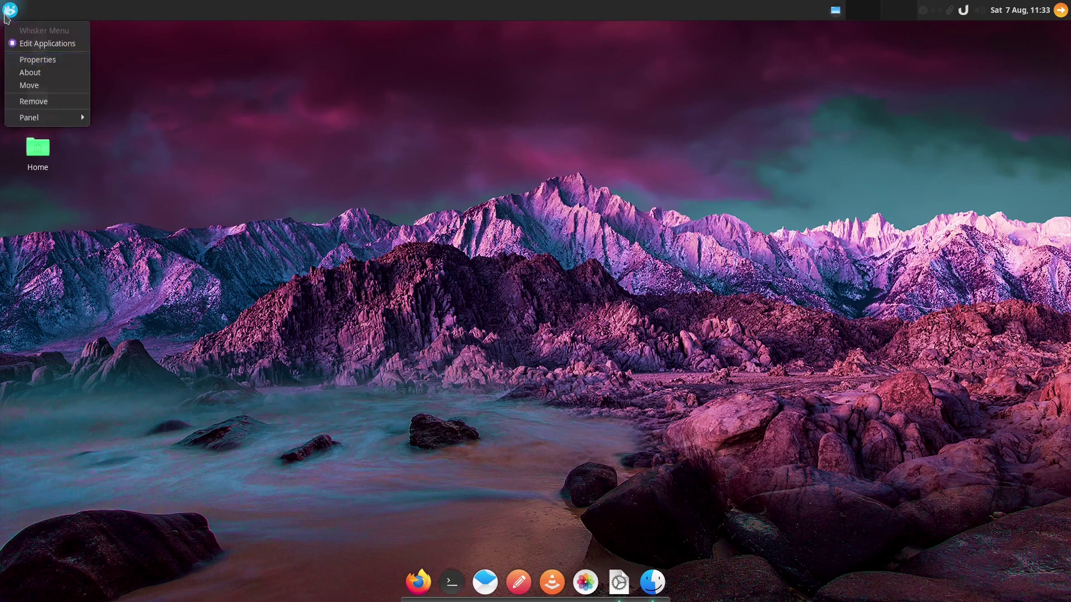
{"action": "left_click", "coordinate": [21, 60]}
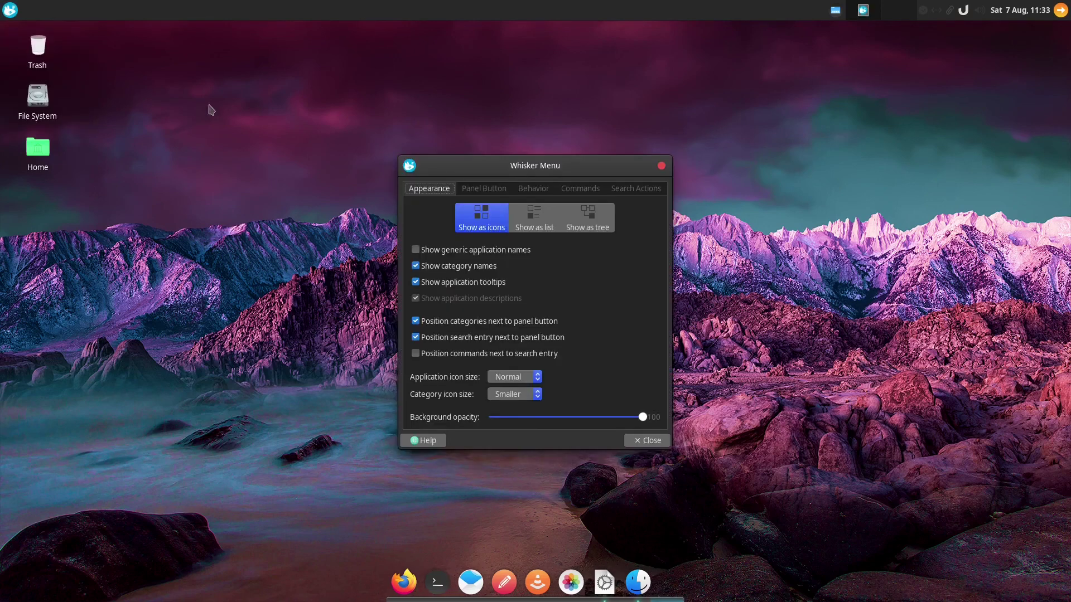
{"action": "left_click", "coordinate": [484, 189]}
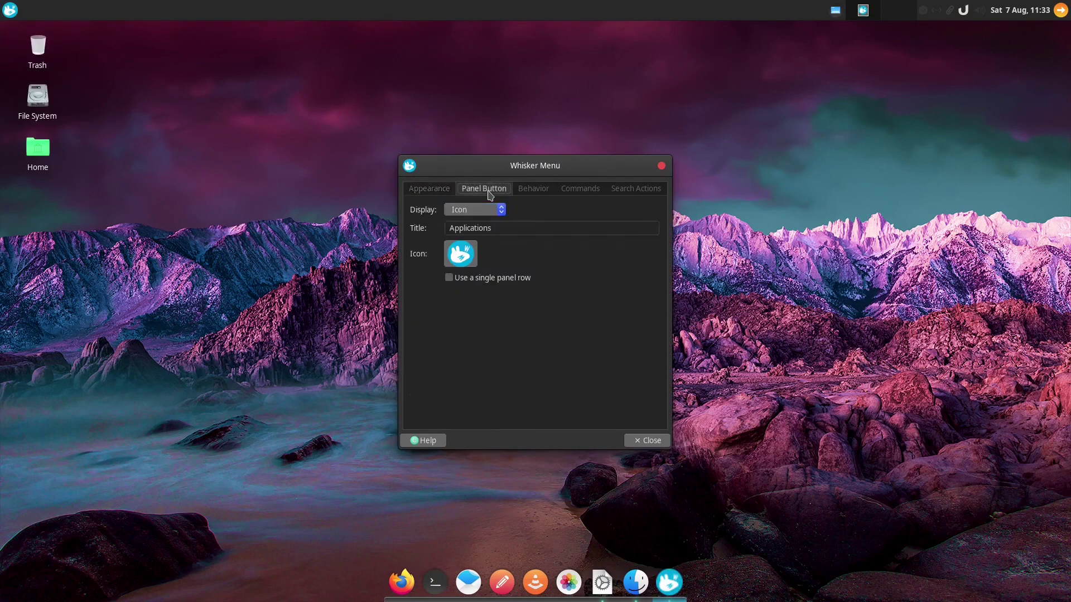
{"action": "left_click", "coordinate": [469, 264]}
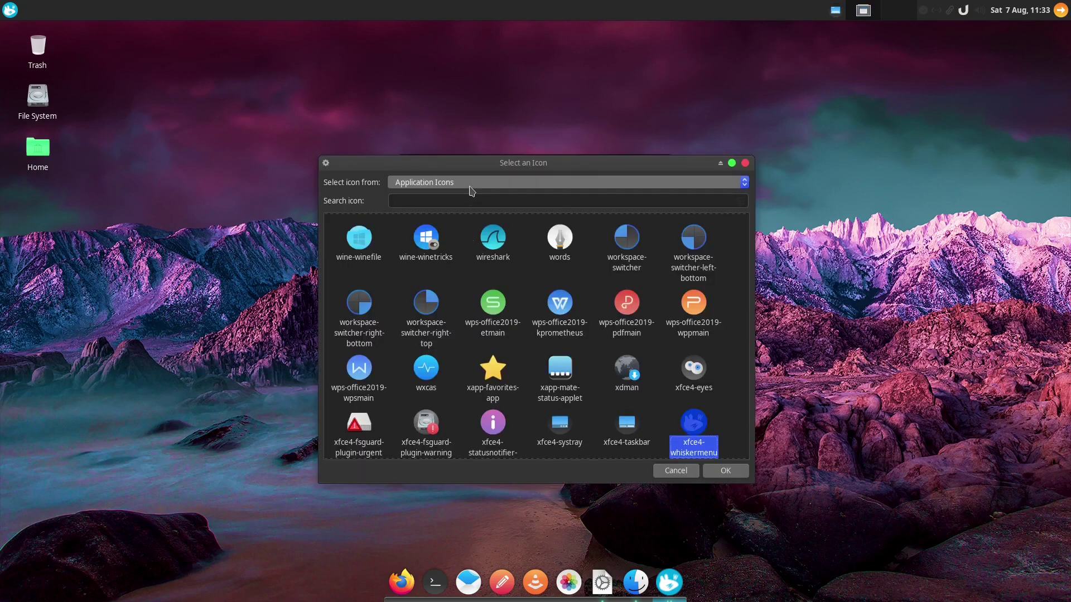
{"action": "left_click", "coordinate": [474, 185]}
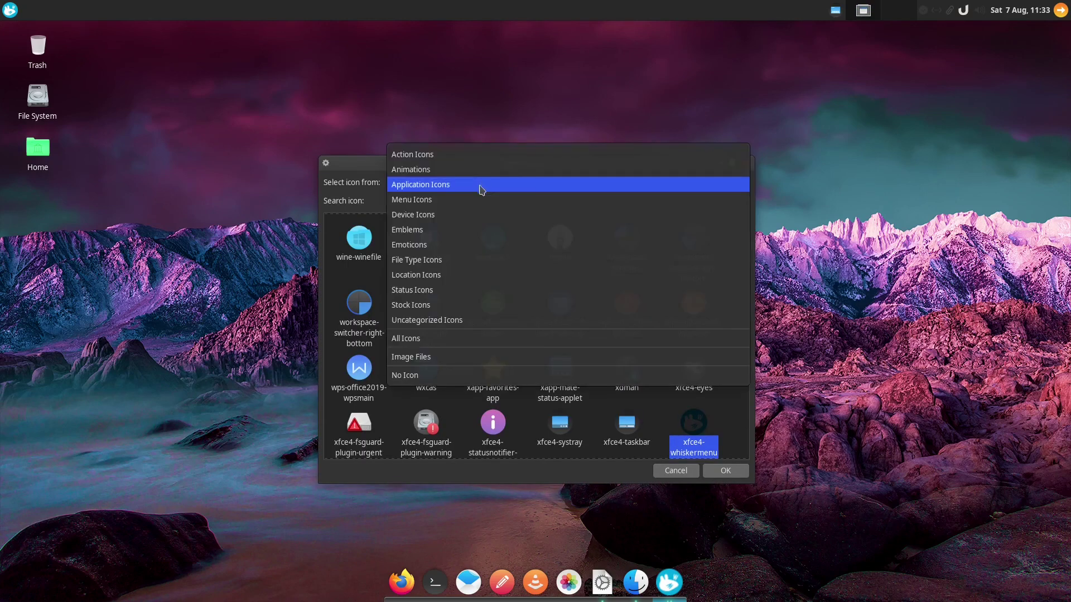
{"action": "left_click", "coordinate": [446, 337]}
{"action": "left_click", "coordinate": [444, 204]}
{"action": "type", "text": "applications"}
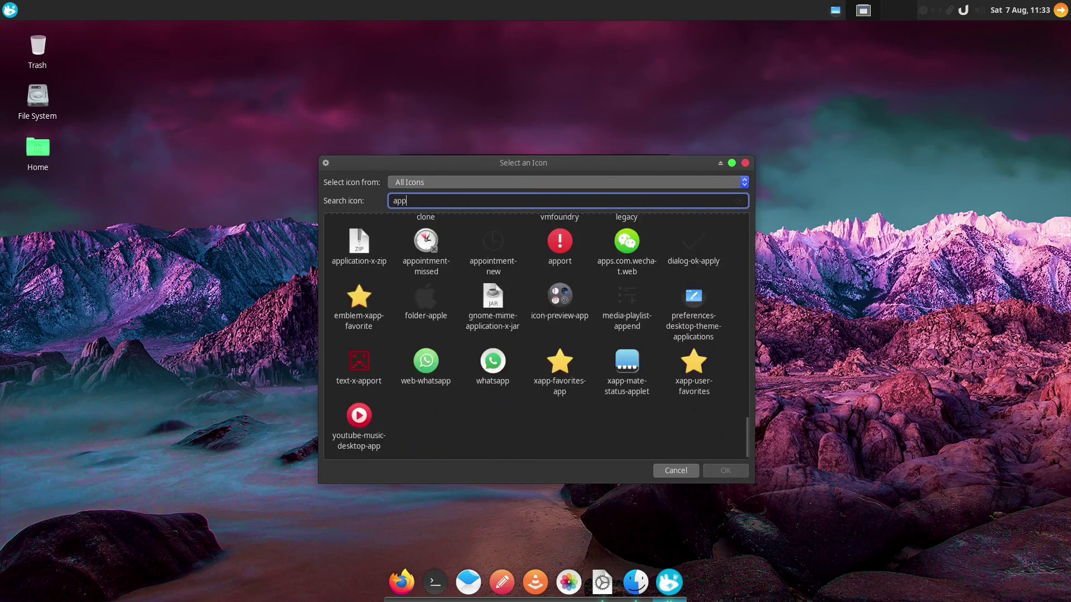
{"action": "double_click", "coordinate": [359, 246]}
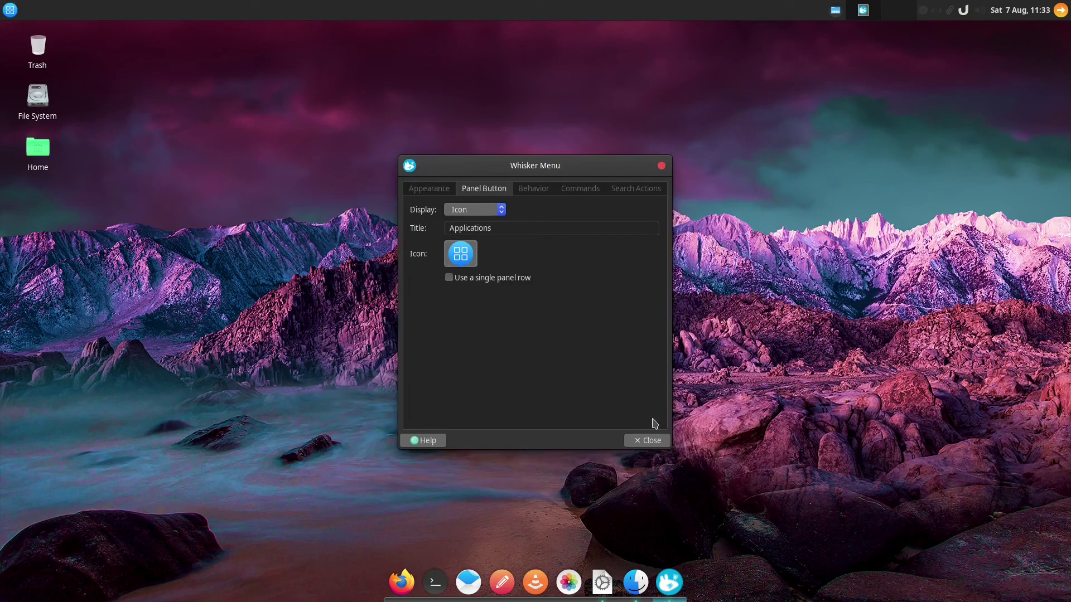
{"action": "left_click", "coordinate": [650, 440]}
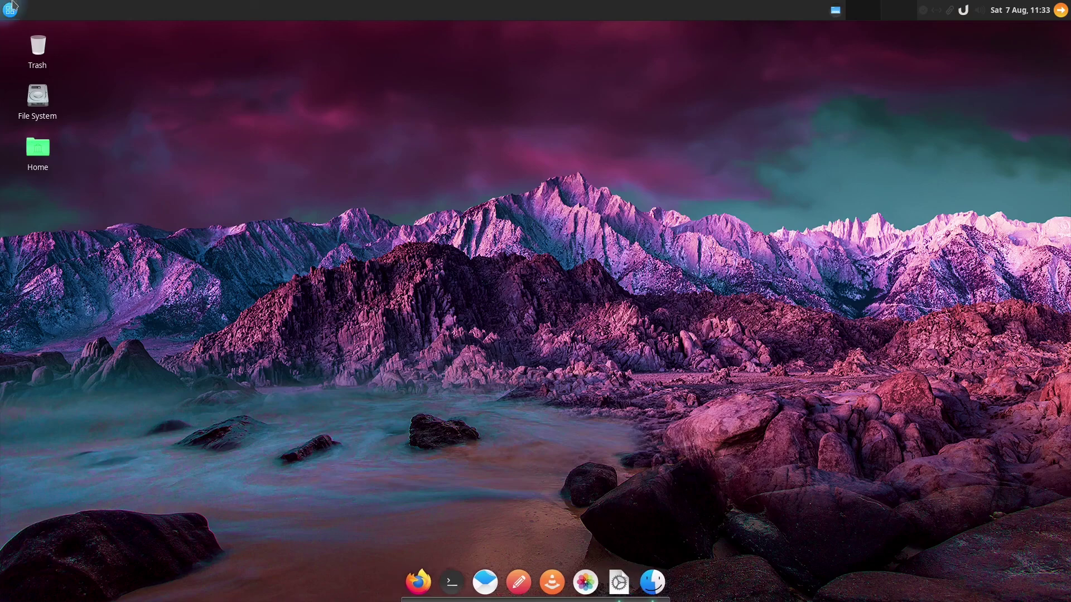